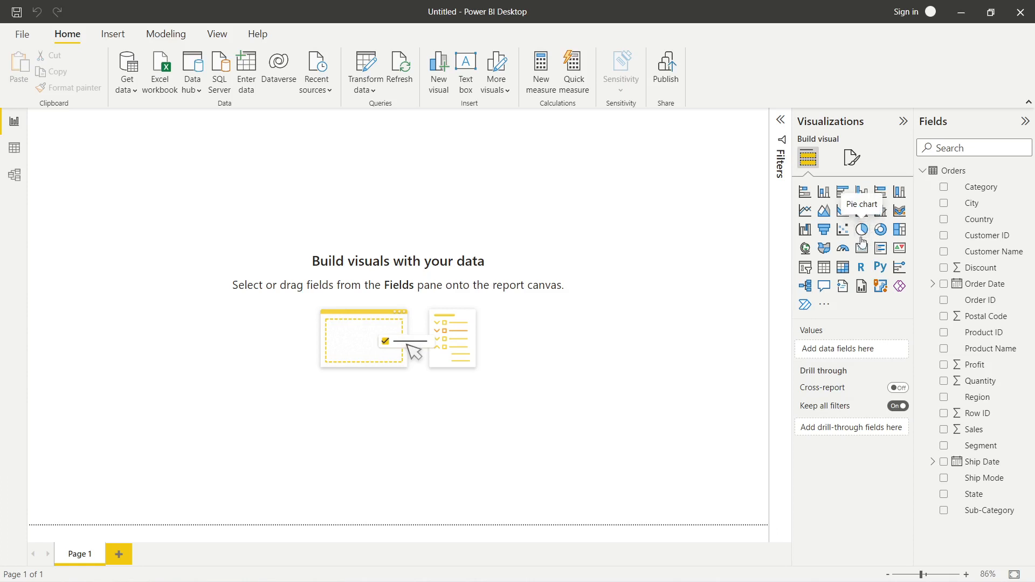
# - Add a pie chart to the page, enlarge it, and plot Sales by Category
pyautogui.click(862, 230)
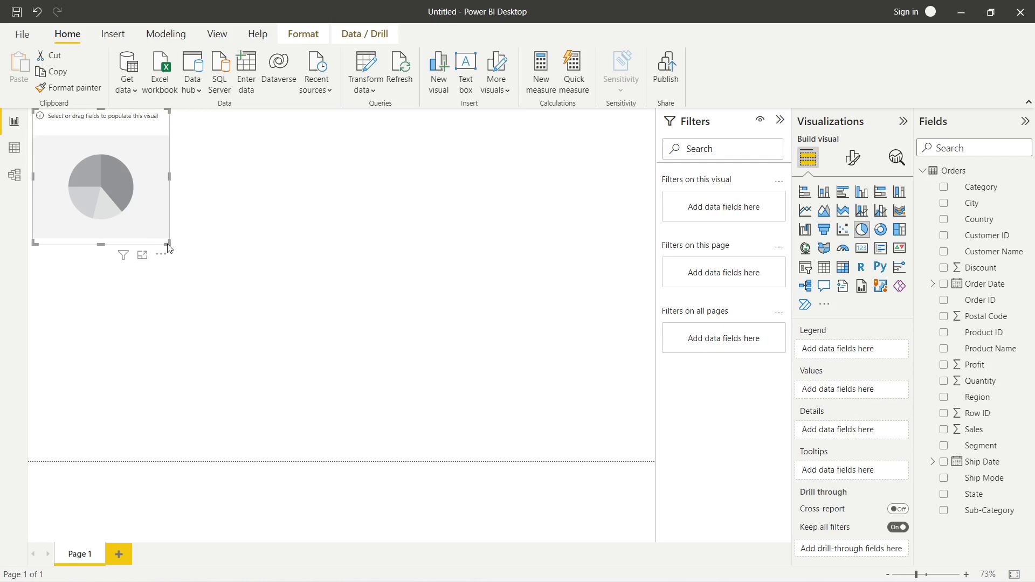
pyautogui.moveTo(167, 240); pyautogui.dragTo(475, 352)
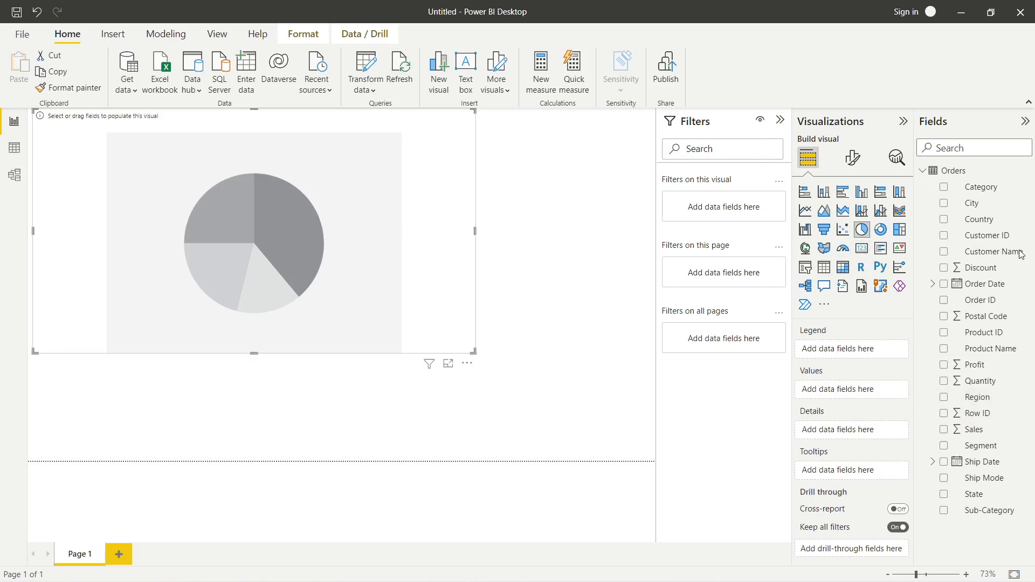
pyautogui.click(945, 430)
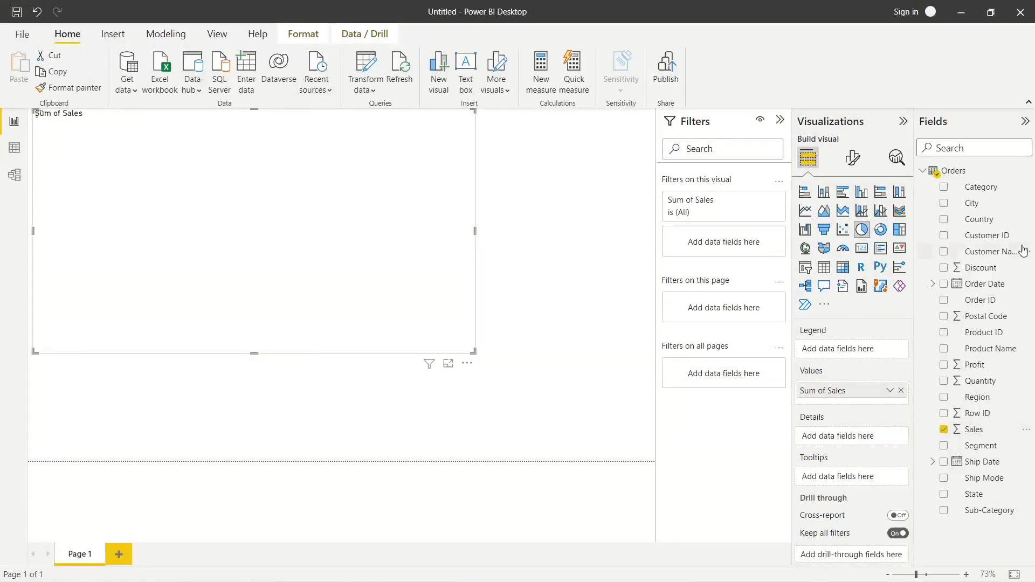
pyautogui.click(944, 188)
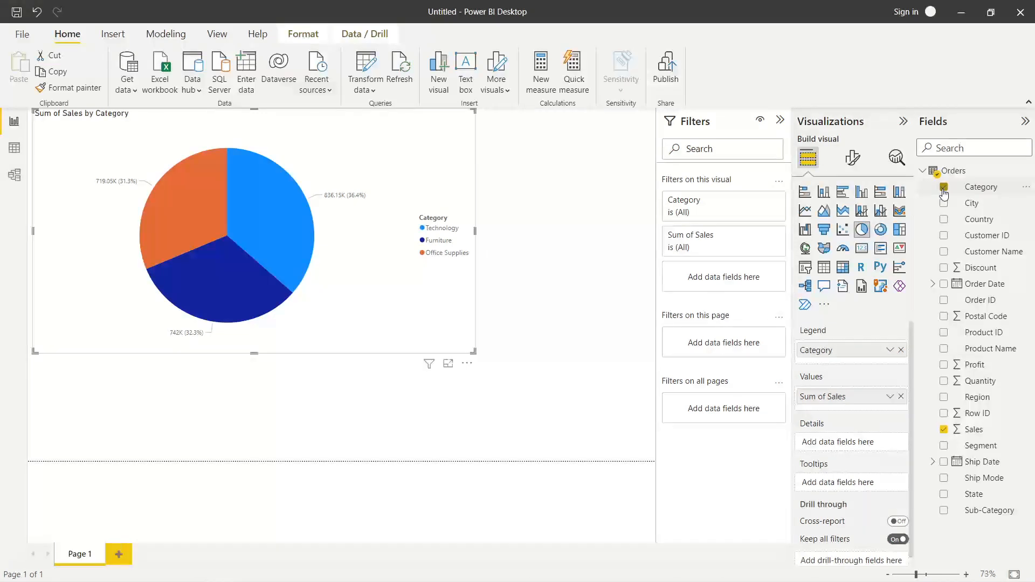
# - Assign Region to the pie chart's legend and Category to its details, and enlarge the chart to nearly the full canvas width
pyautogui.click(945, 400)
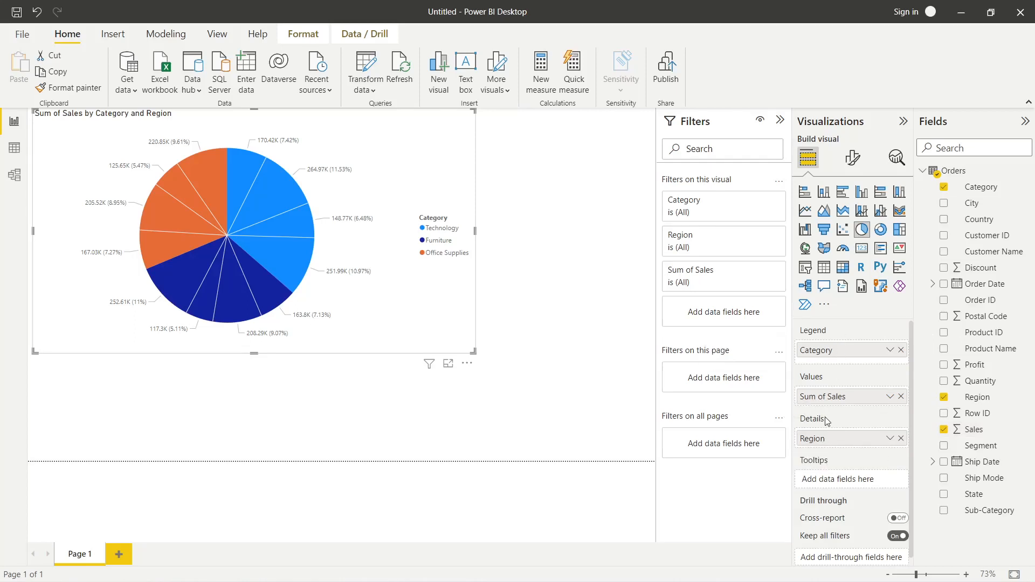
pyautogui.click(901, 439)
pyautogui.moveTo(857, 358); pyautogui.dragTo(857, 445)
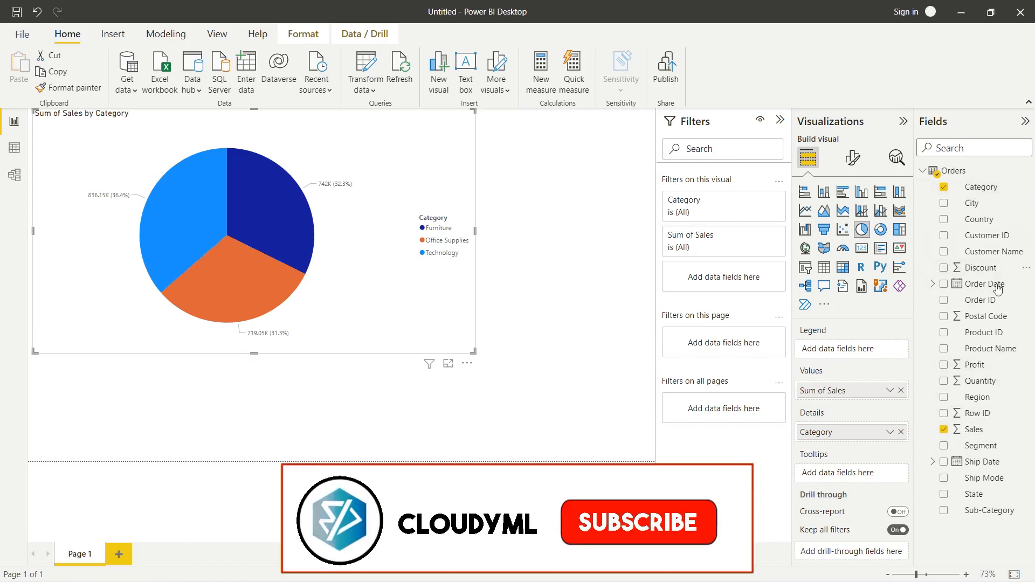
pyautogui.moveTo(978, 397); pyautogui.dragTo(844, 352)
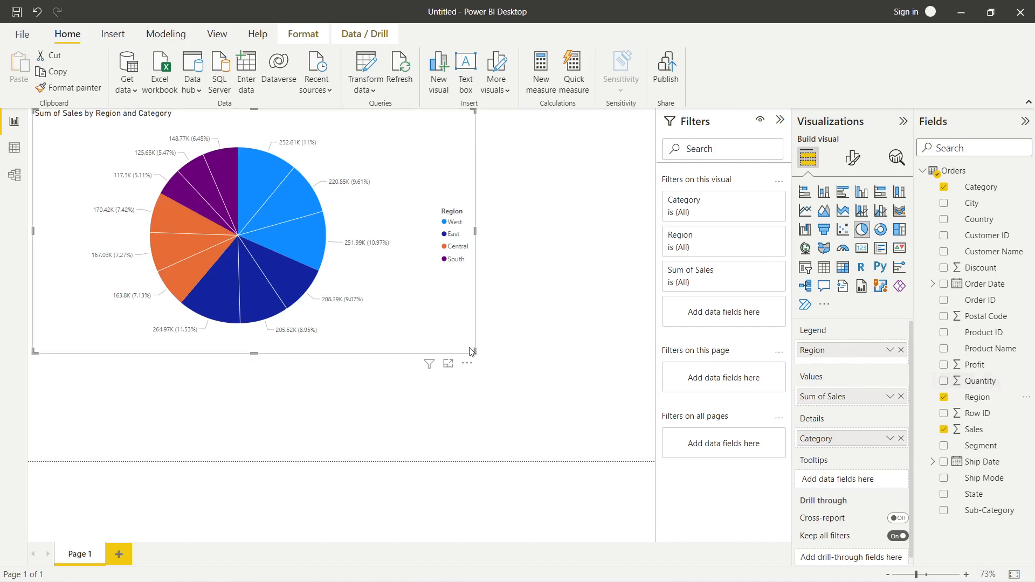
pyautogui.moveTo(471, 351); pyautogui.dragTo(638, 435)
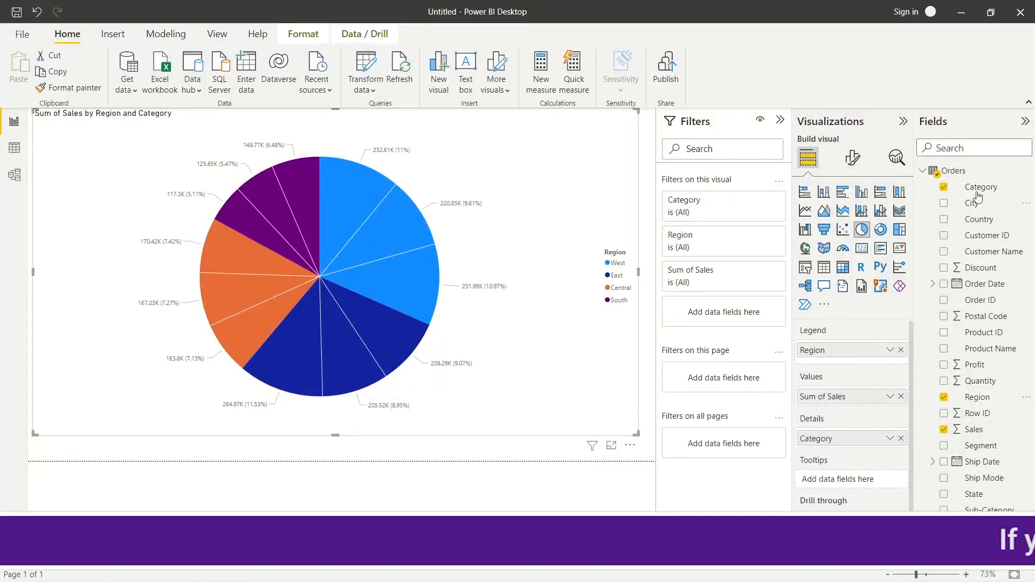
# - Toggle the pie chart's legend off and back on, and set its position to Top center
pyautogui.click(851, 162)
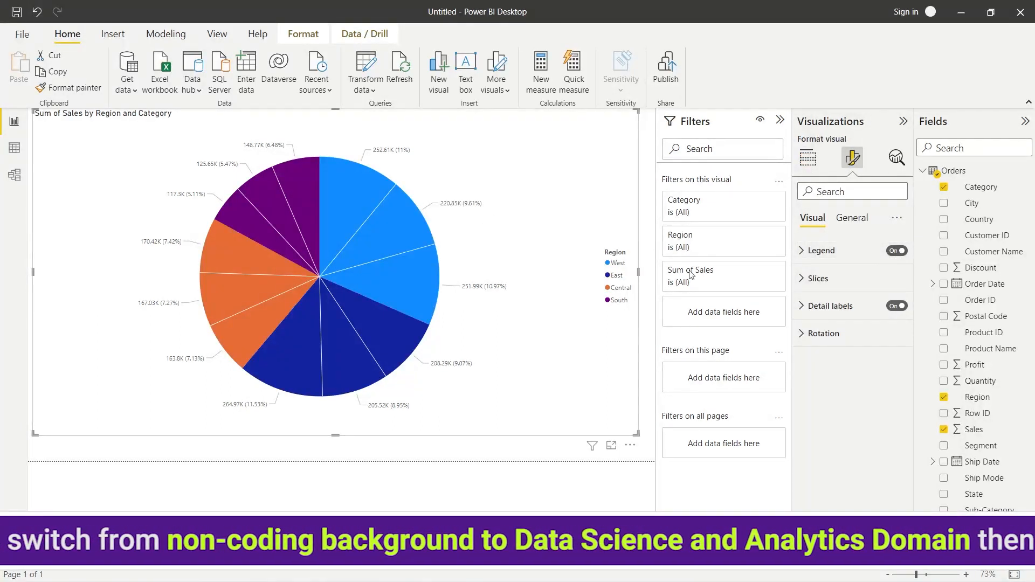
pyautogui.click(897, 251)
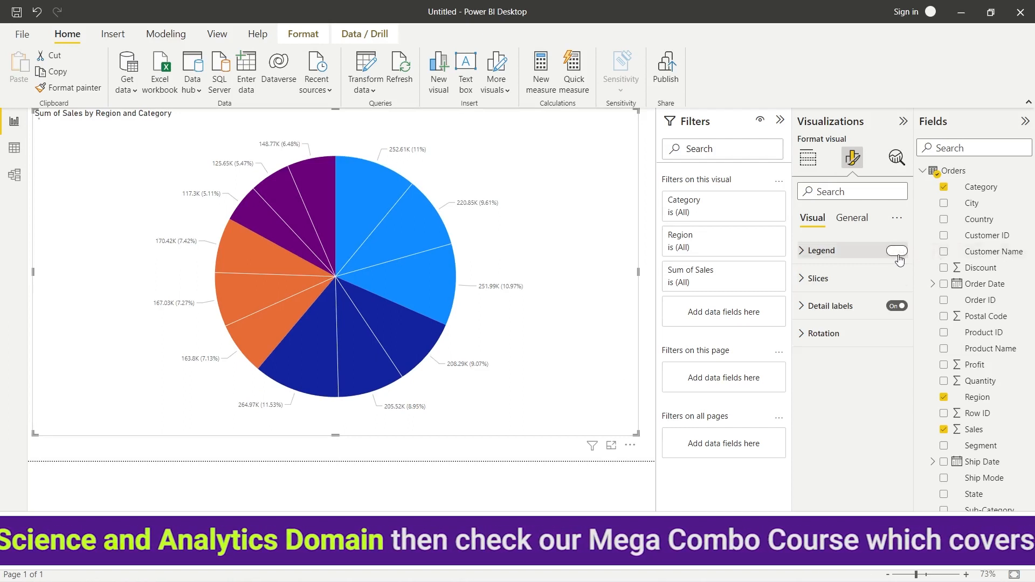
pyautogui.click(898, 252)
pyautogui.click(820, 250)
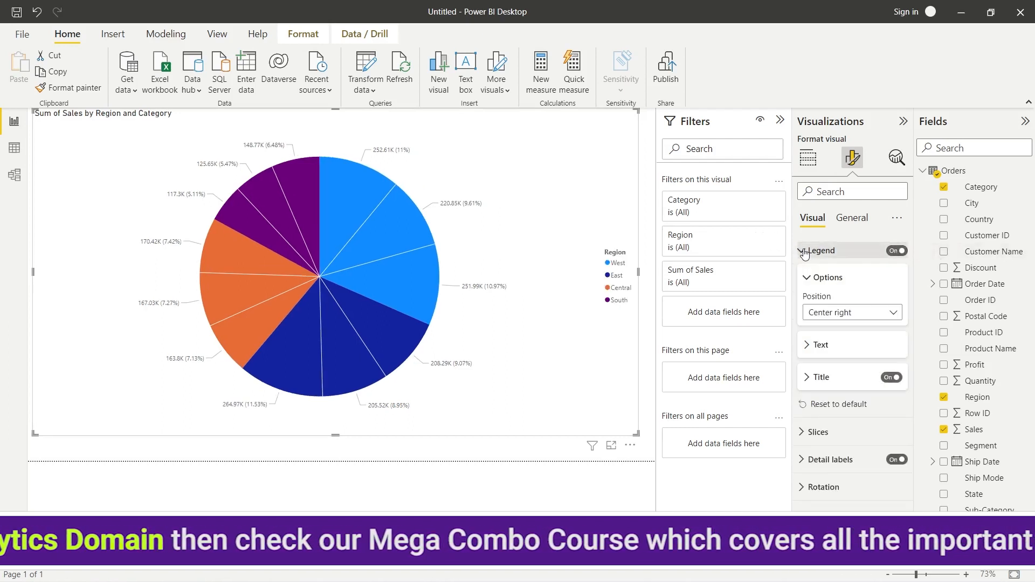
pyautogui.click(874, 318)
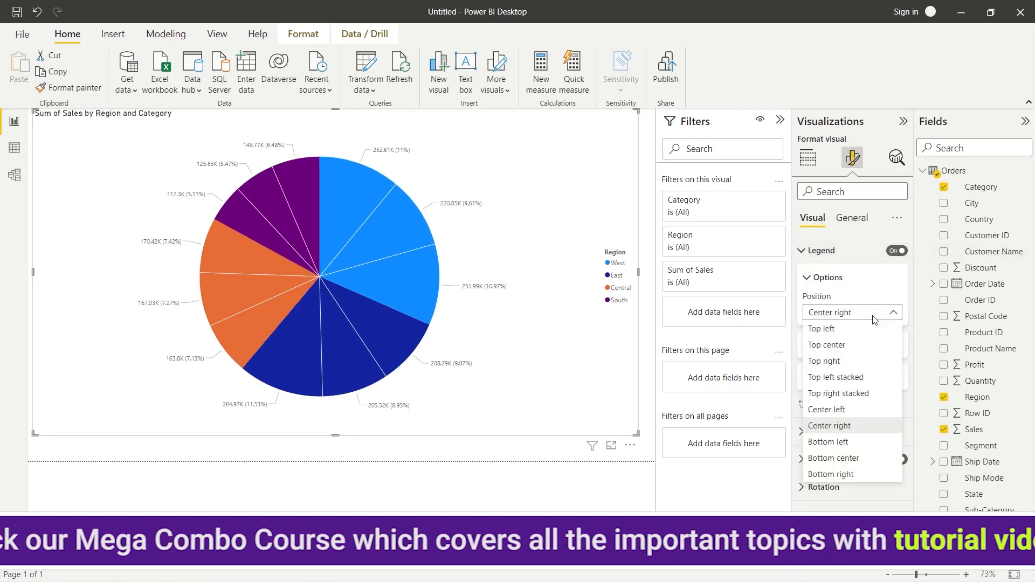
pyautogui.click(859, 346)
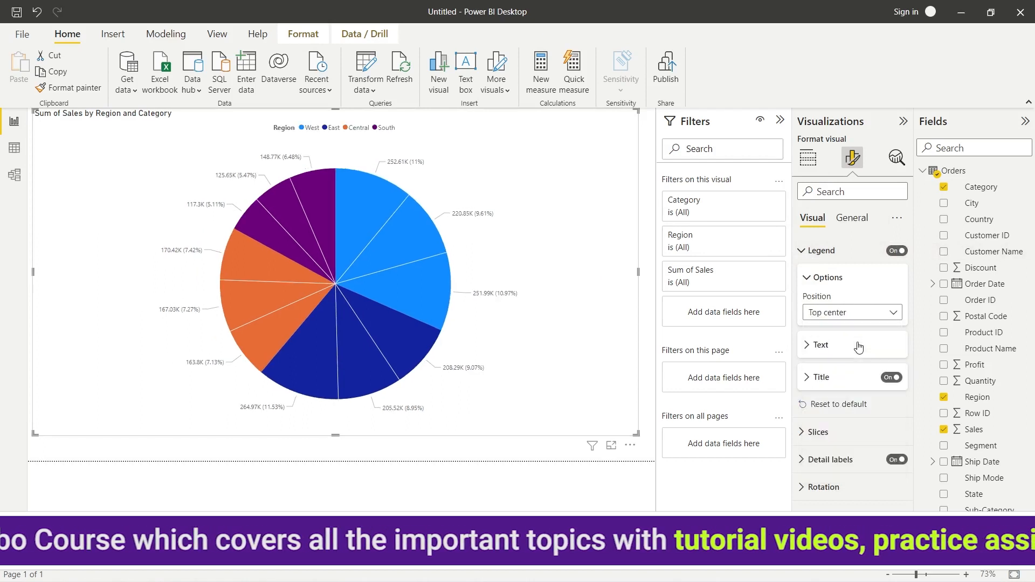
# - Format the legend text as bold, size 14, in the darker blue theme color #0d6abf
pyautogui.click(819, 351)
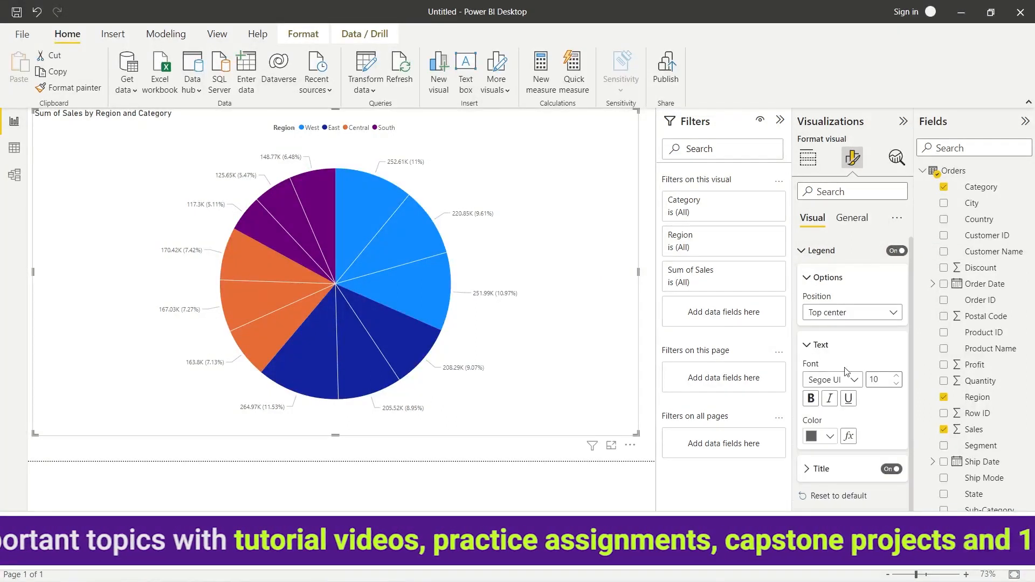
pyautogui.click(897, 377)
pyautogui.click(897, 377)
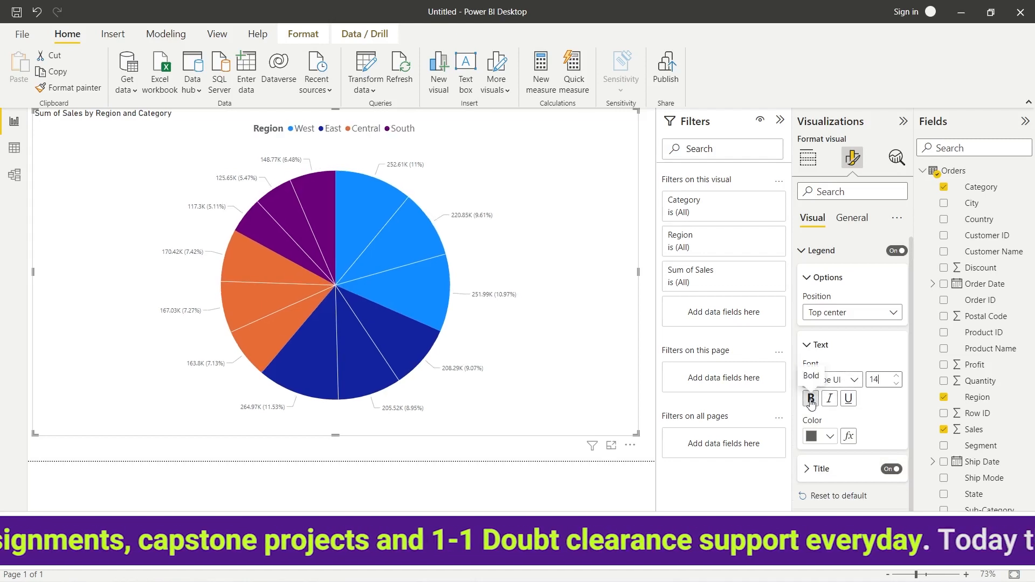
pyautogui.click(811, 400)
pyautogui.click(830, 437)
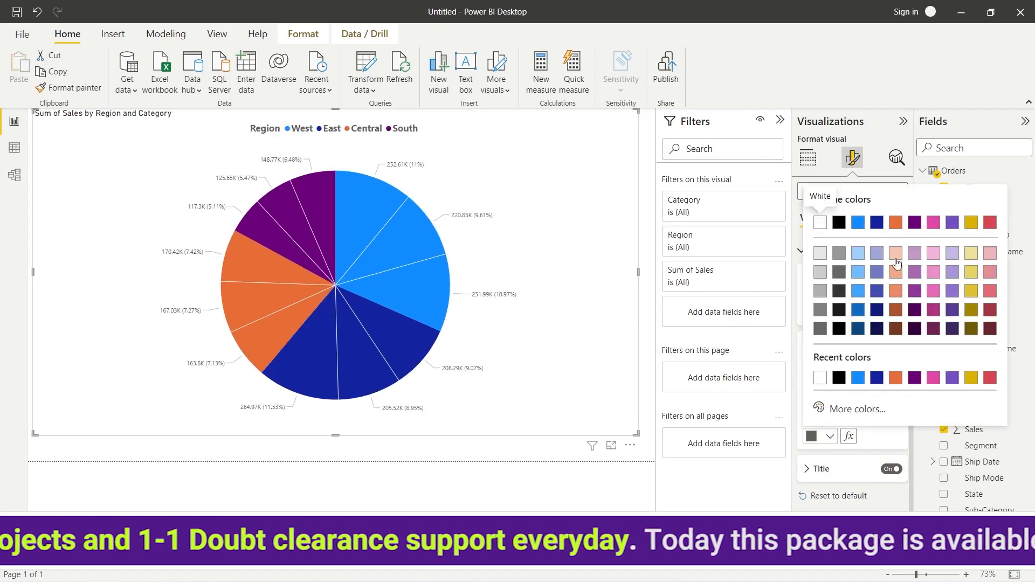
pyautogui.click(897, 224)
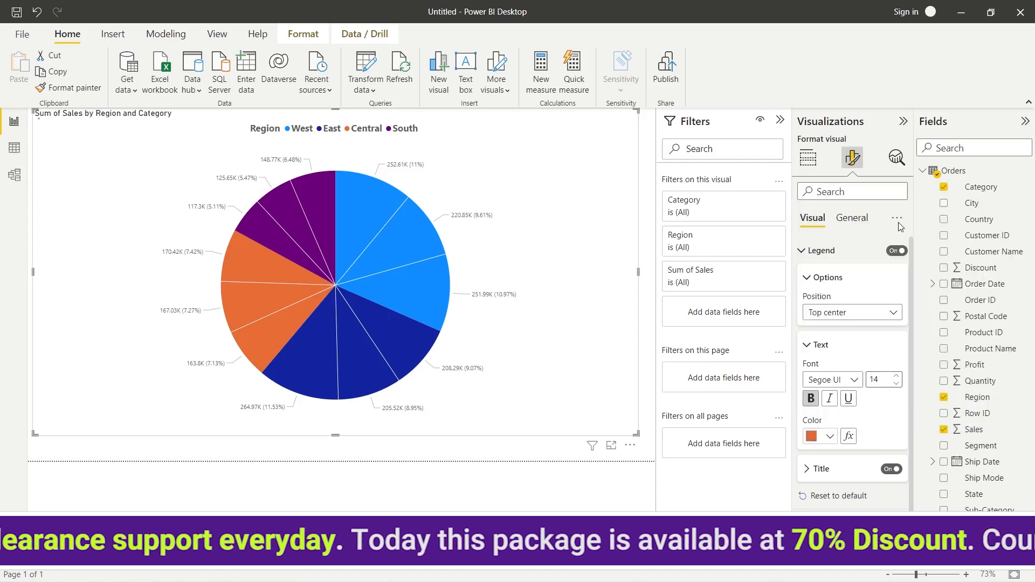
pyautogui.click(831, 436)
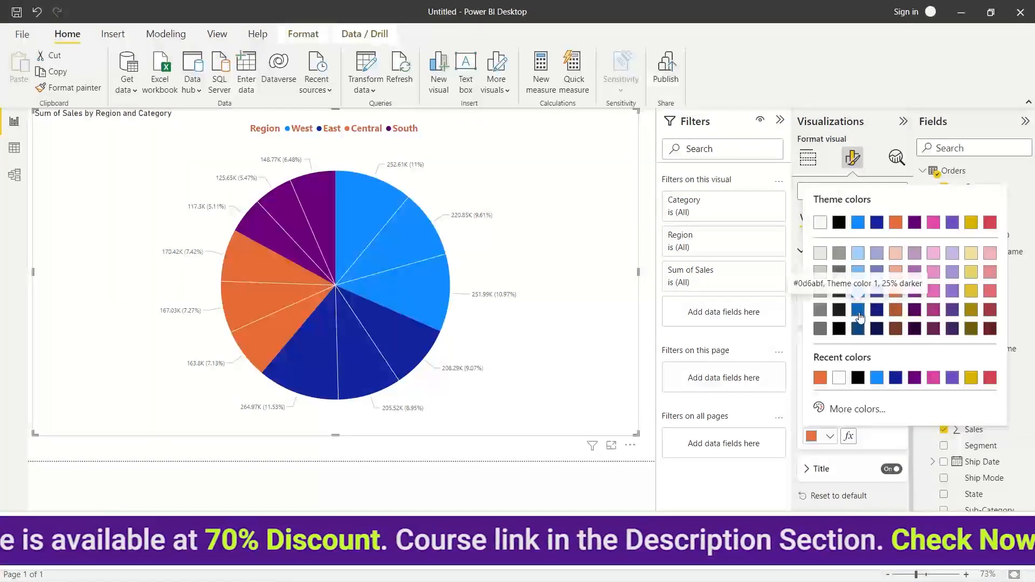
pyautogui.click(860, 315)
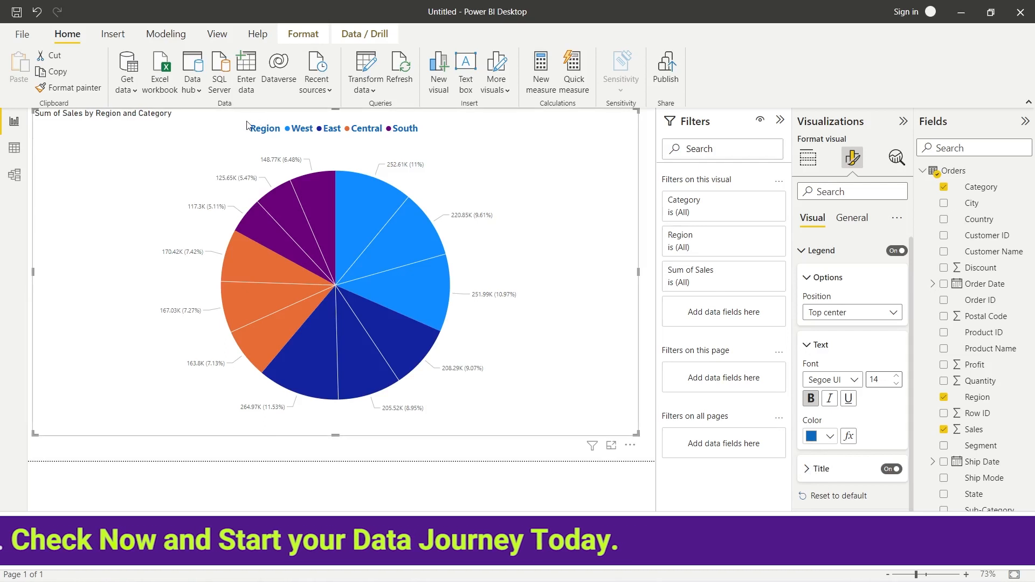
# - Turn off the legend's title
pyautogui.click(893, 469)
pyautogui.click(893, 469)
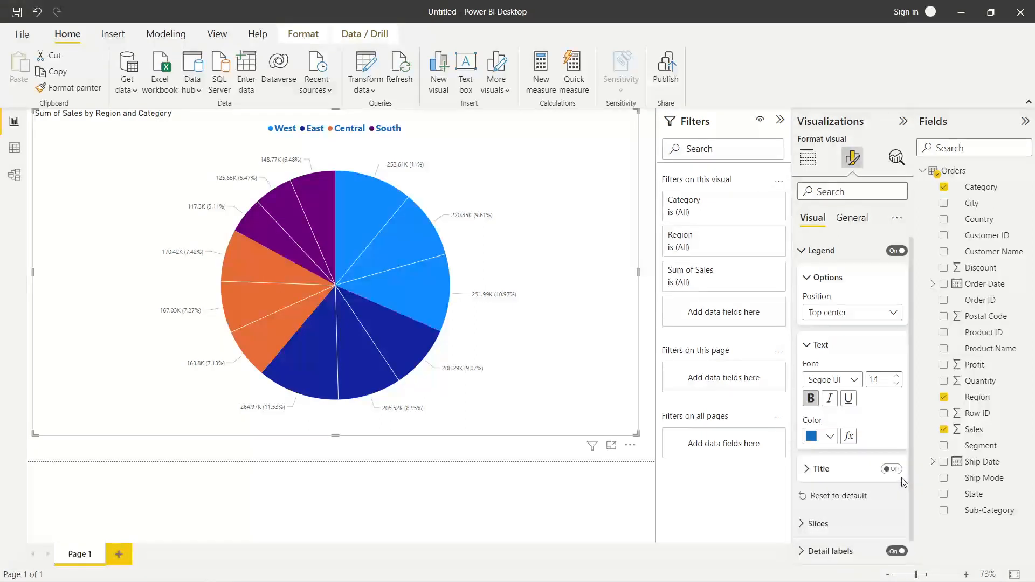
pyautogui.click(803, 252)
# - Recolor the West slices medium purple and the East slices dark pink
pyautogui.click(802, 279)
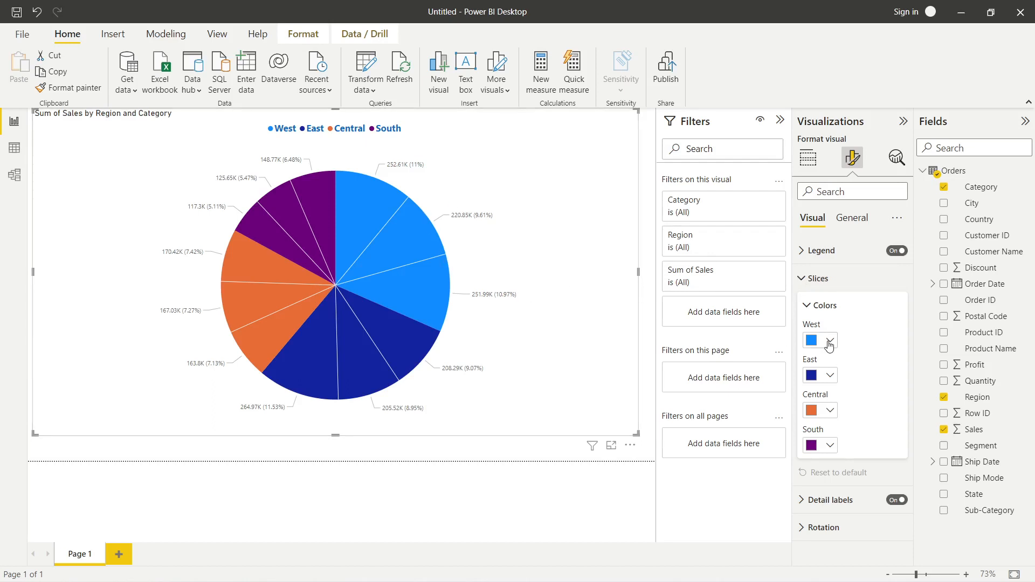
pyautogui.click(829, 343)
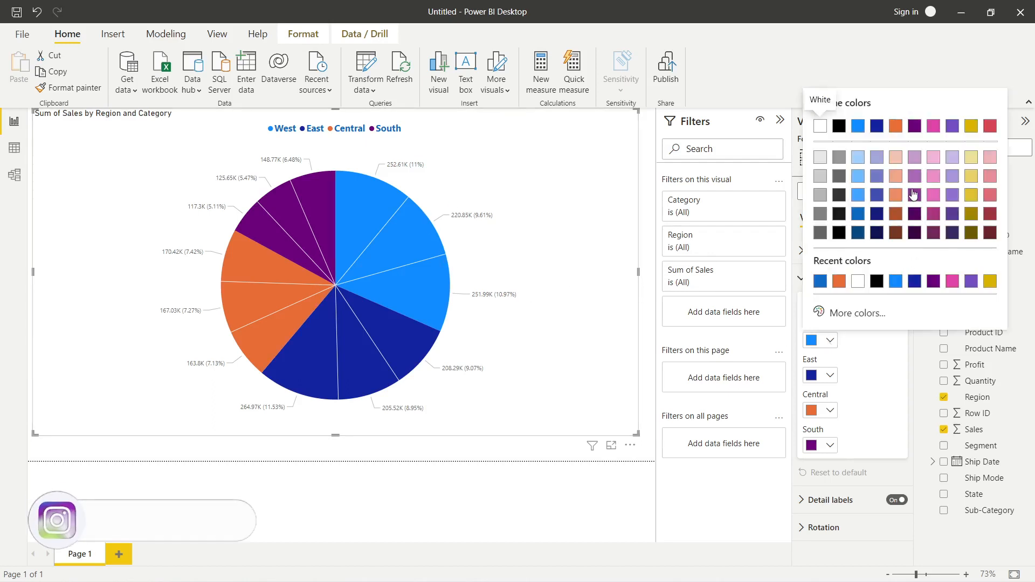
pyautogui.click(913, 192)
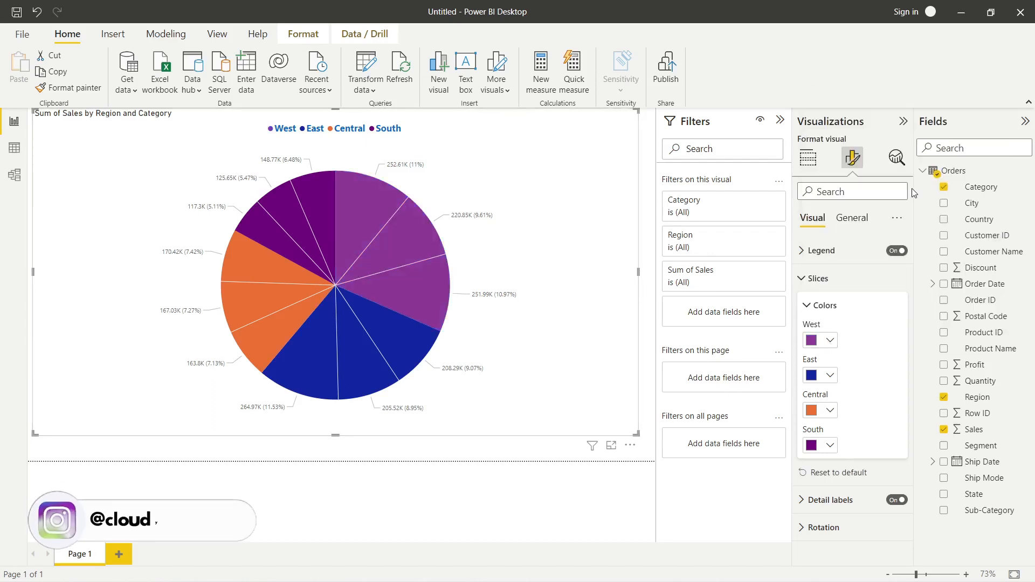
pyautogui.click(830, 377)
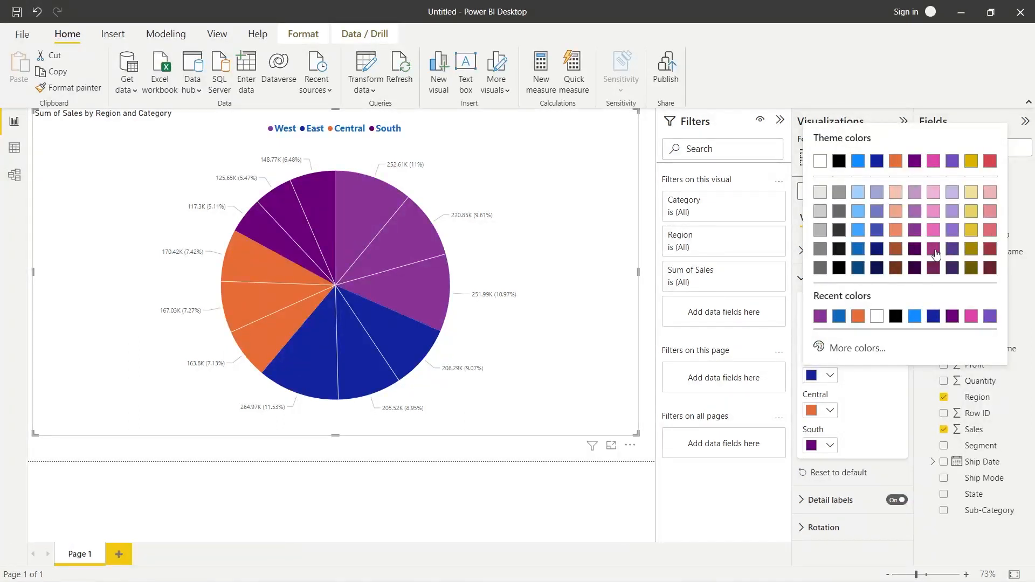
pyautogui.click(935, 253)
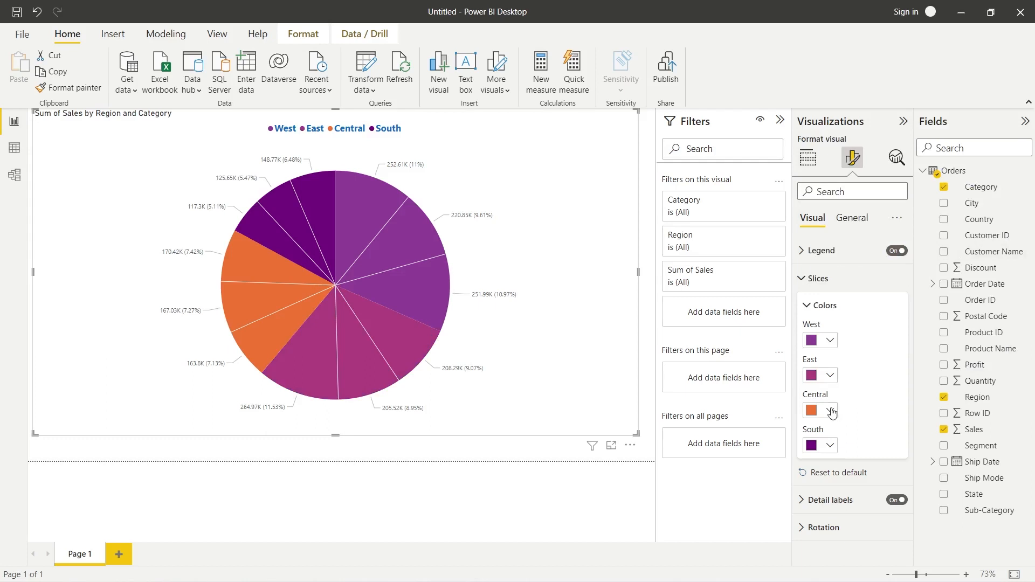
# - Recolor the South slices with the custom green #007A3D, leaving Central orange
pyautogui.click(832, 411)
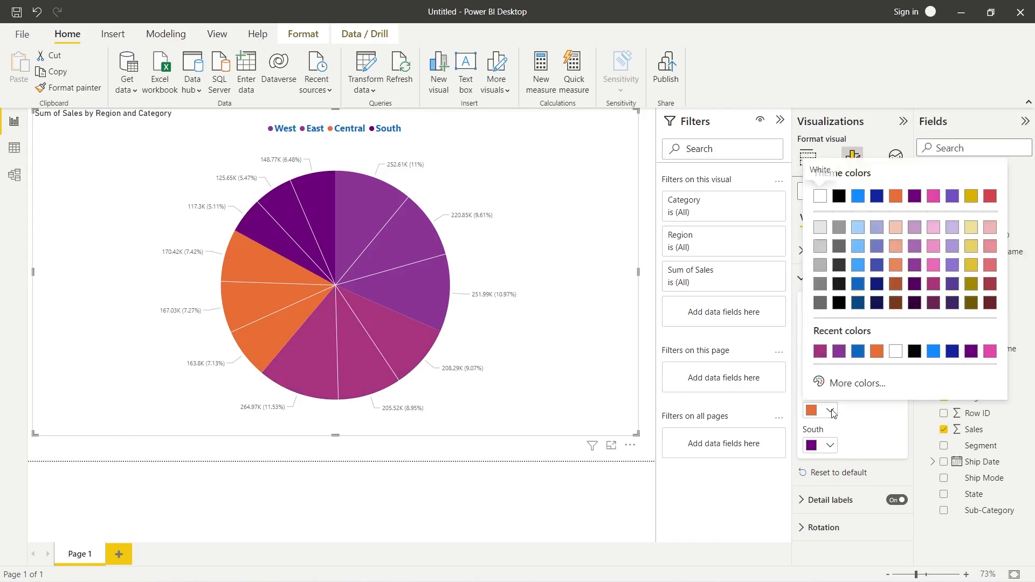
pyautogui.click(831, 447)
pyautogui.click(831, 447)
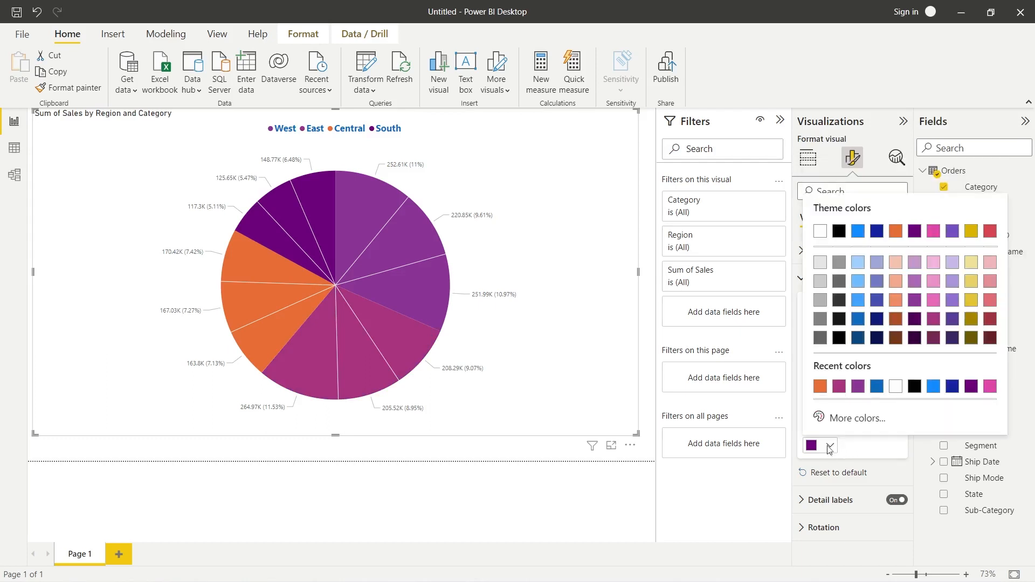
pyautogui.click(847, 411)
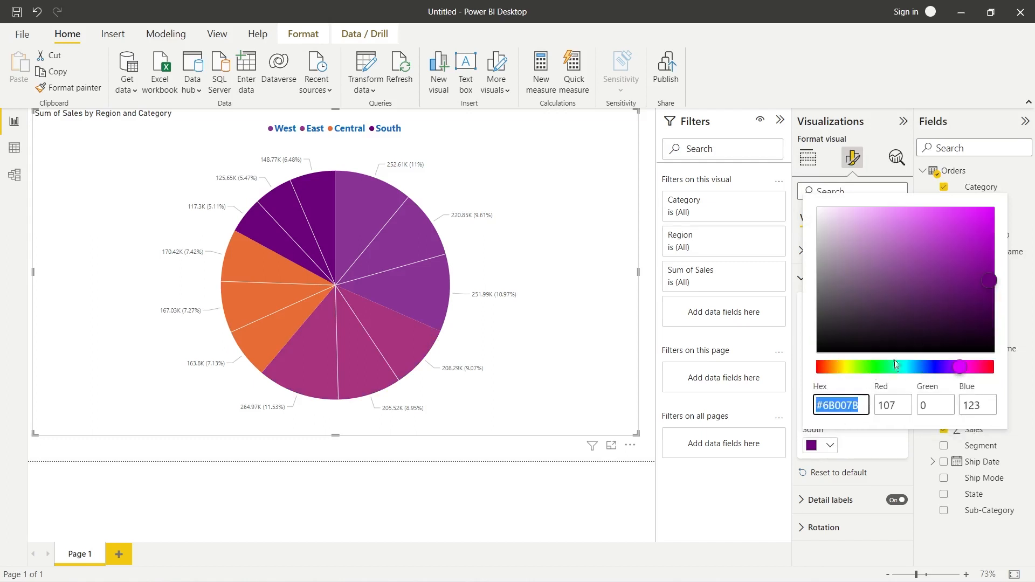
pyautogui.click(893, 370)
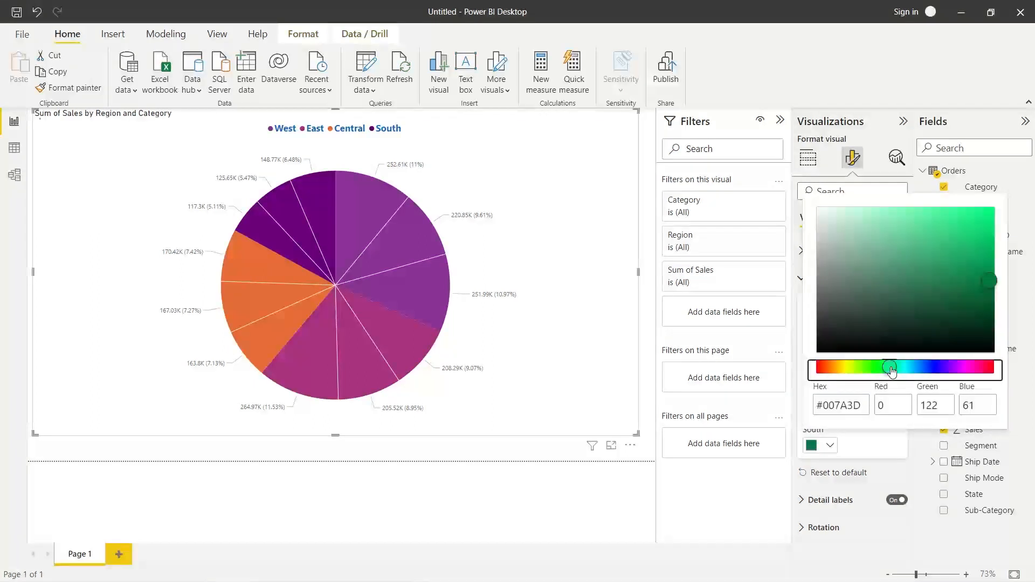
pyautogui.click(869, 452)
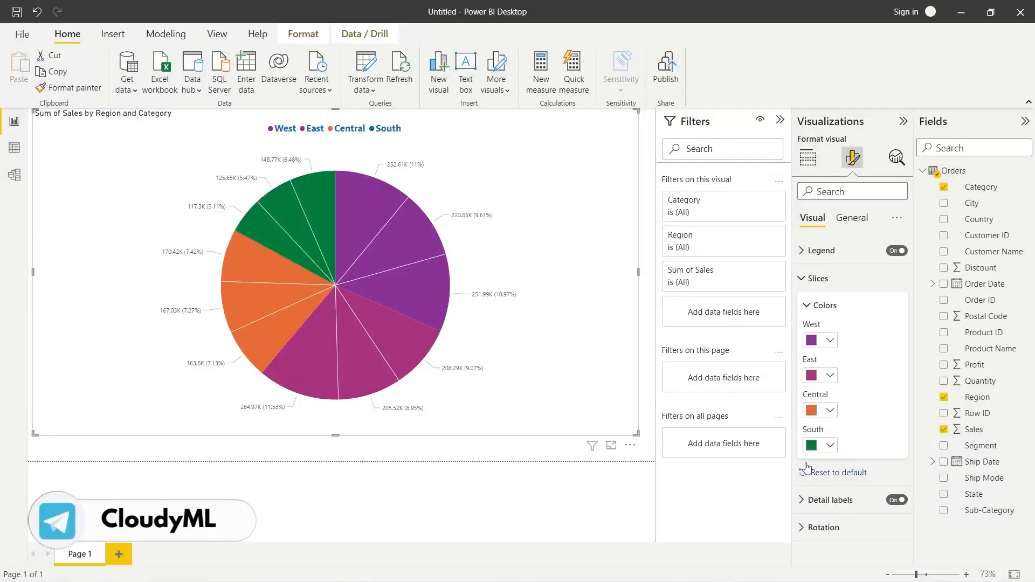
pyautogui.click(800, 287)
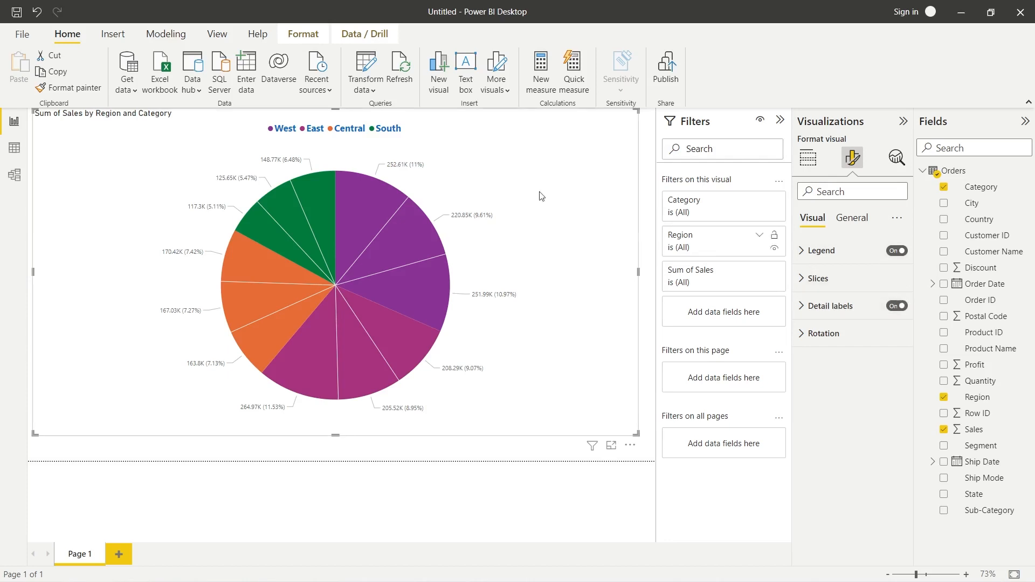
# - Try the Inside position for the pie chart's detail labels, and set the position to Prefer outside
pyautogui.click(892, 309)
pyautogui.click(892, 308)
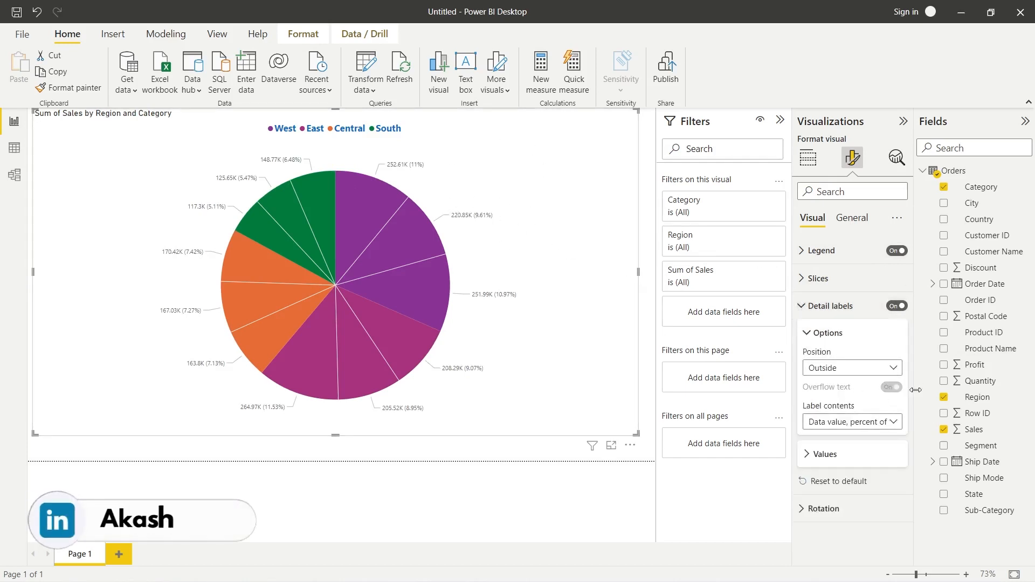
pyautogui.click(863, 368)
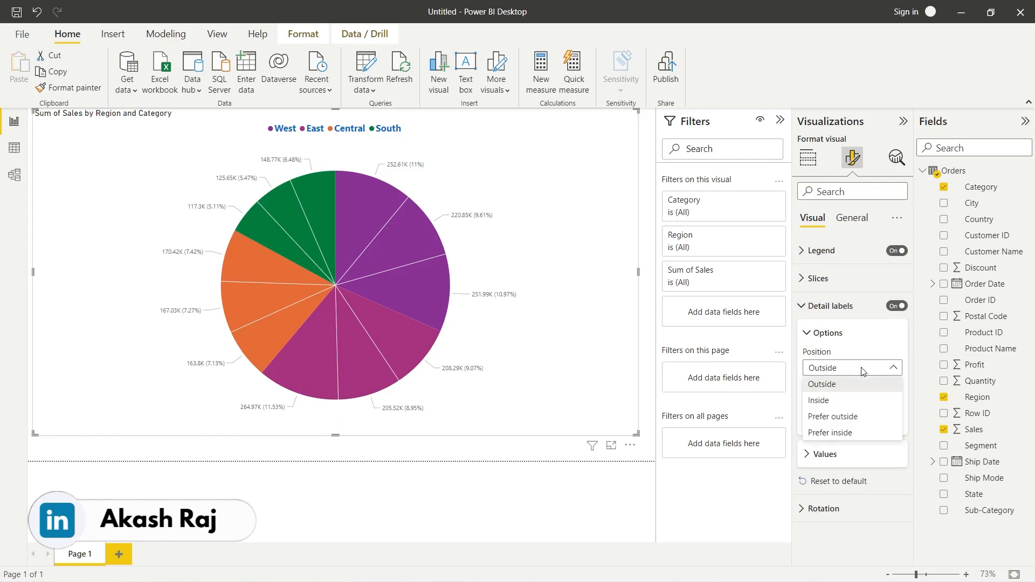
pyautogui.click(830, 401)
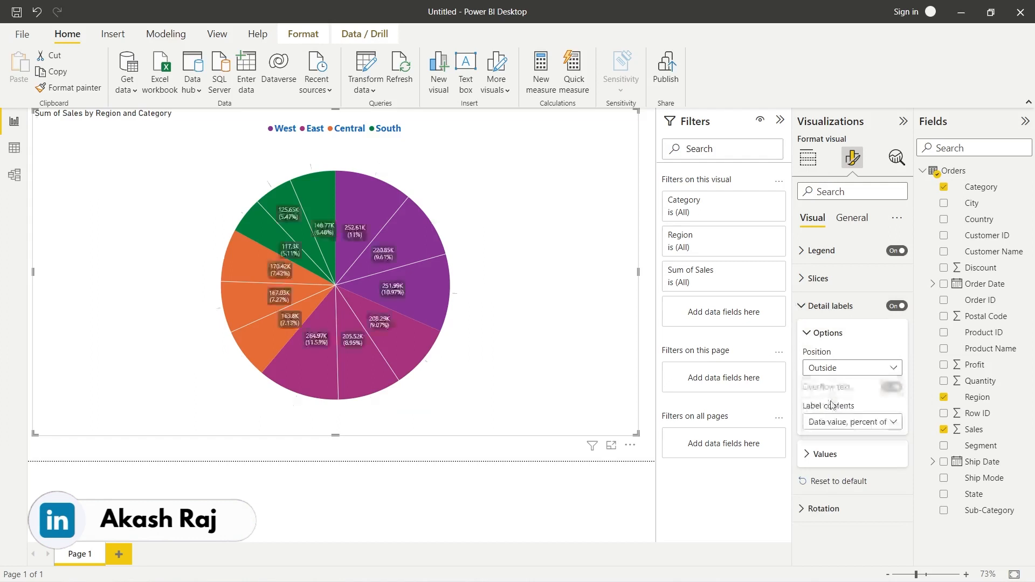
pyautogui.click(822, 372)
pyautogui.click(834, 419)
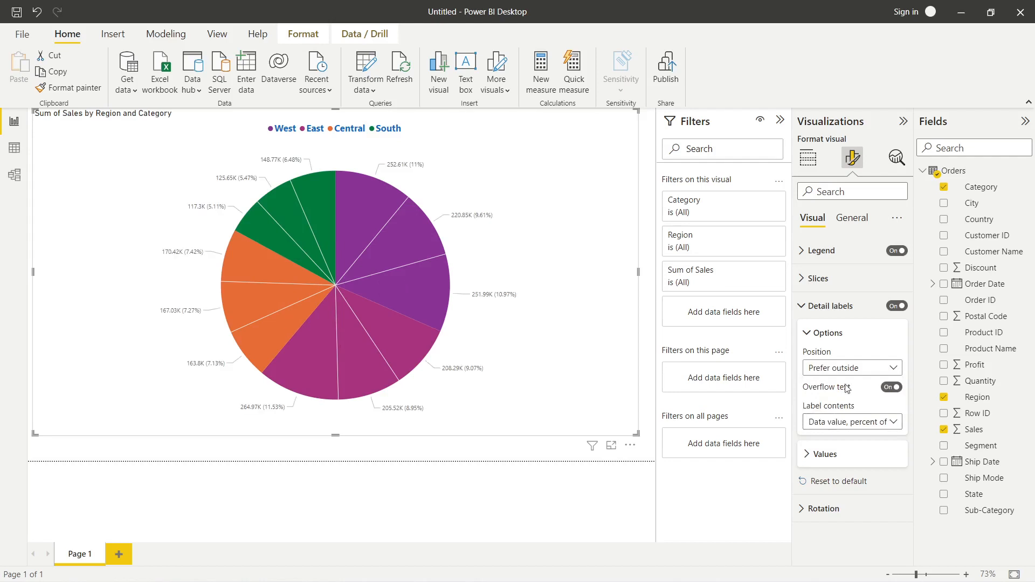
# - Try the Prefer inside position for the pie chart's detail labels, and set the position to Outside
pyautogui.click(845, 369)
pyautogui.click(831, 433)
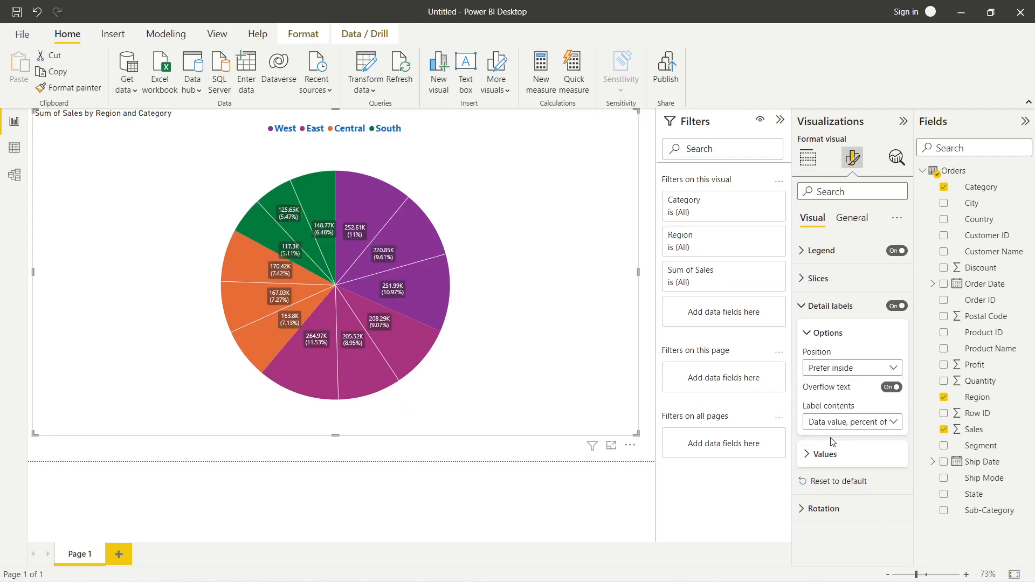
pyautogui.click(839, 370)
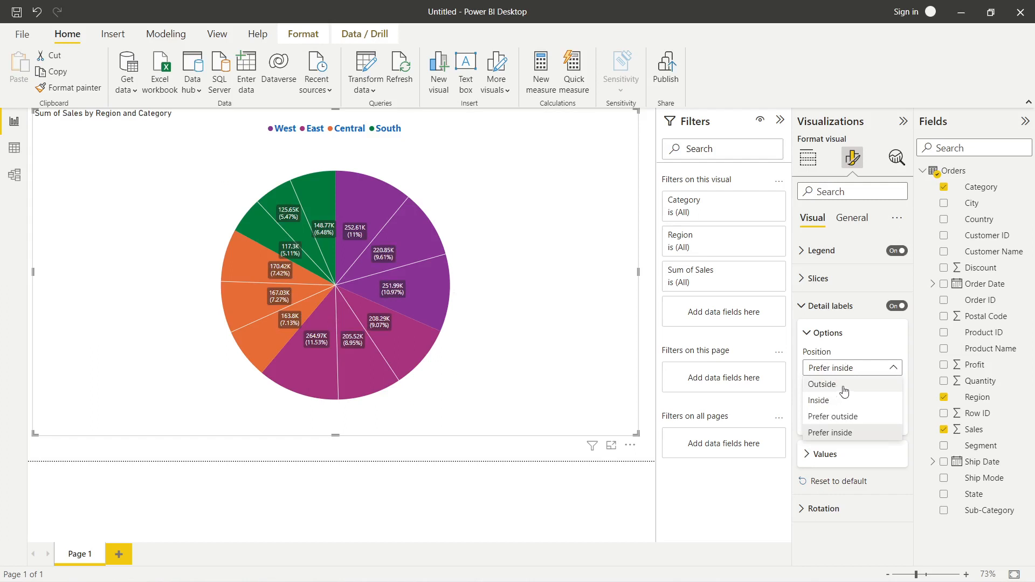
pyautogui.click(845, 386)
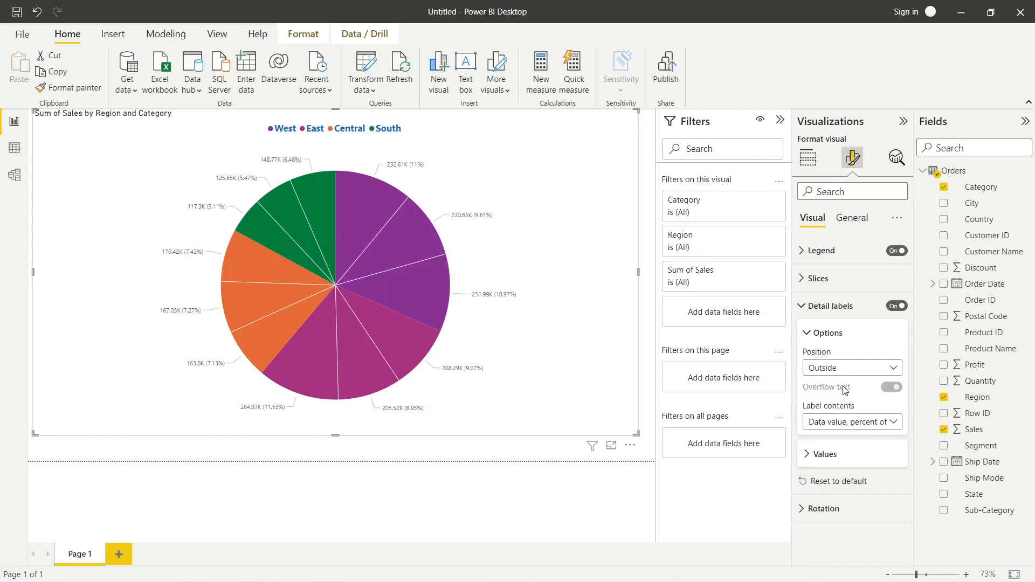
# - Try Category, Data value and Percent of total in turn as the detail labels' contents
pyautogui.click(857, 429)
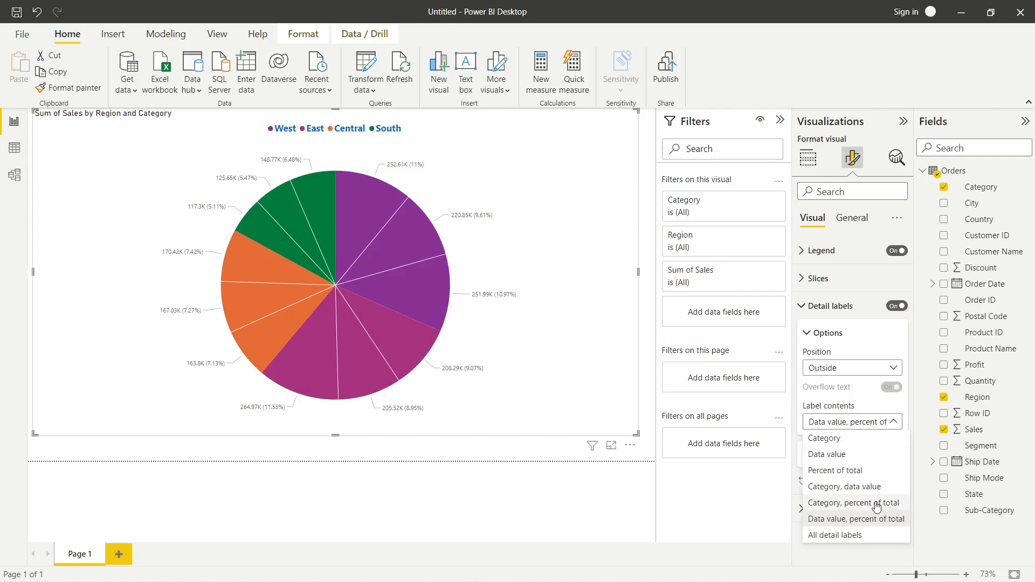
pyautogui.click(849, 440)
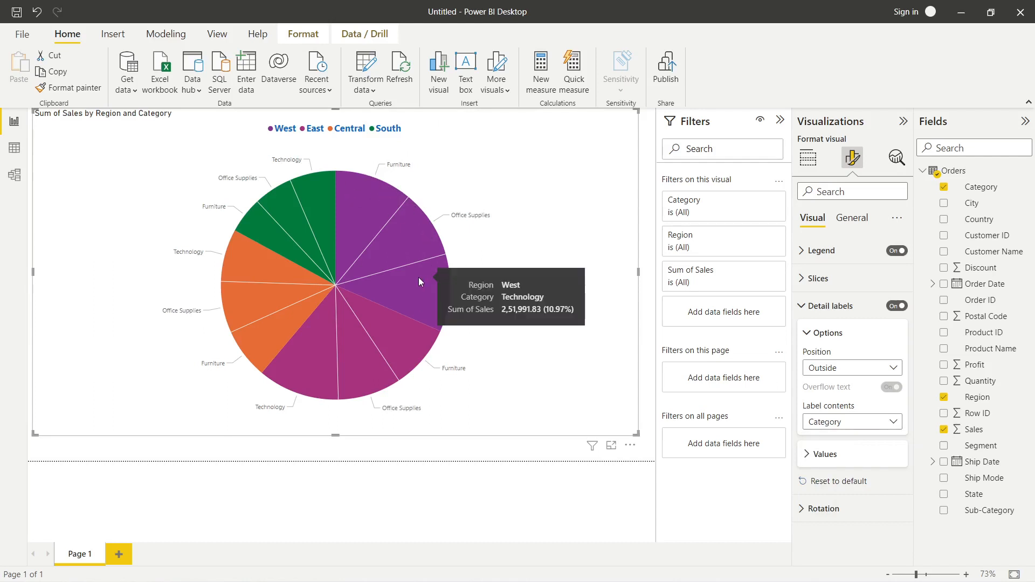
pyautogui.moveTo(375, 185)
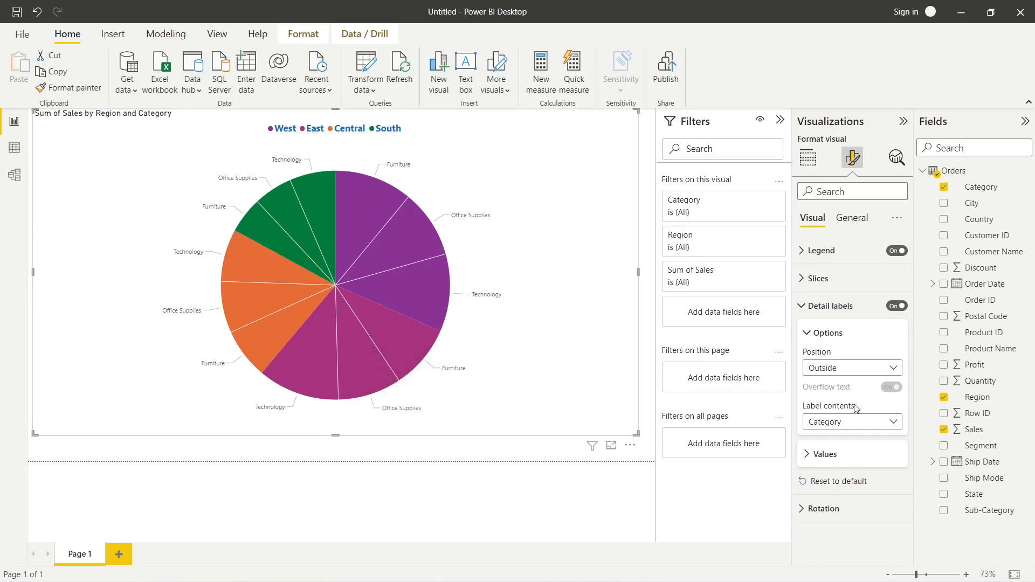
pyautogui.click(857, 424)
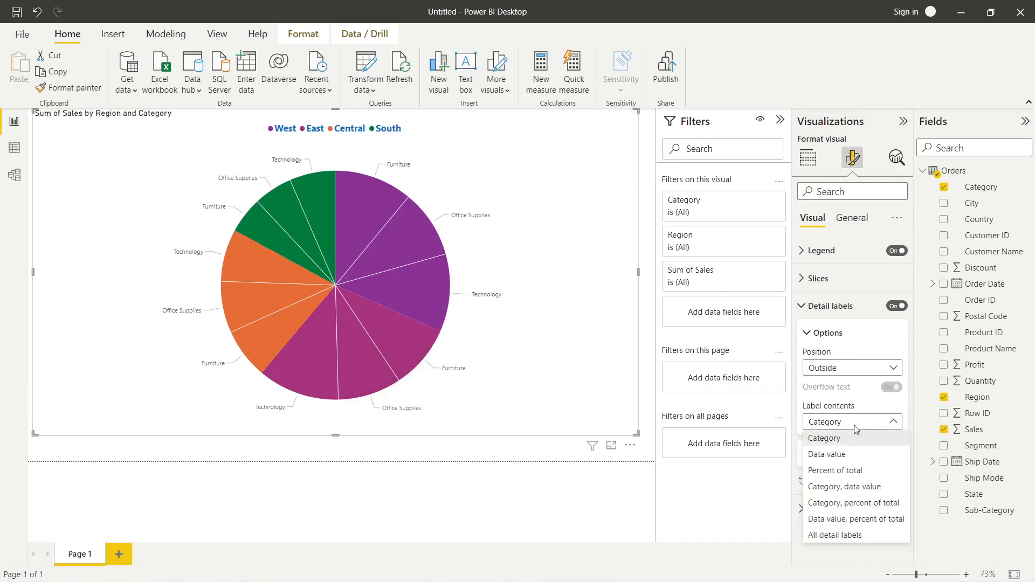
pyautogui.click(843, 460)
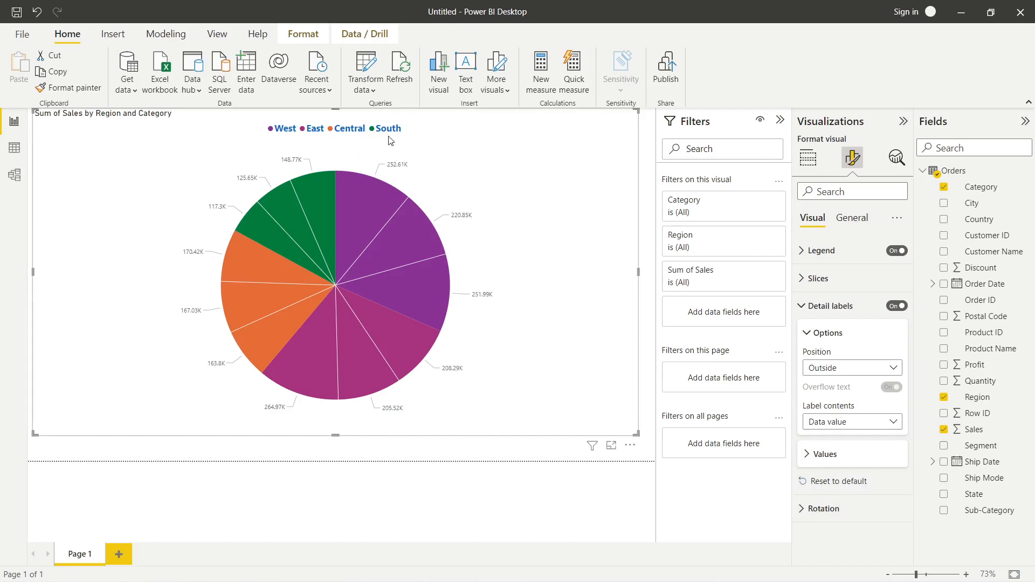
pyautogui.click(862, 424)
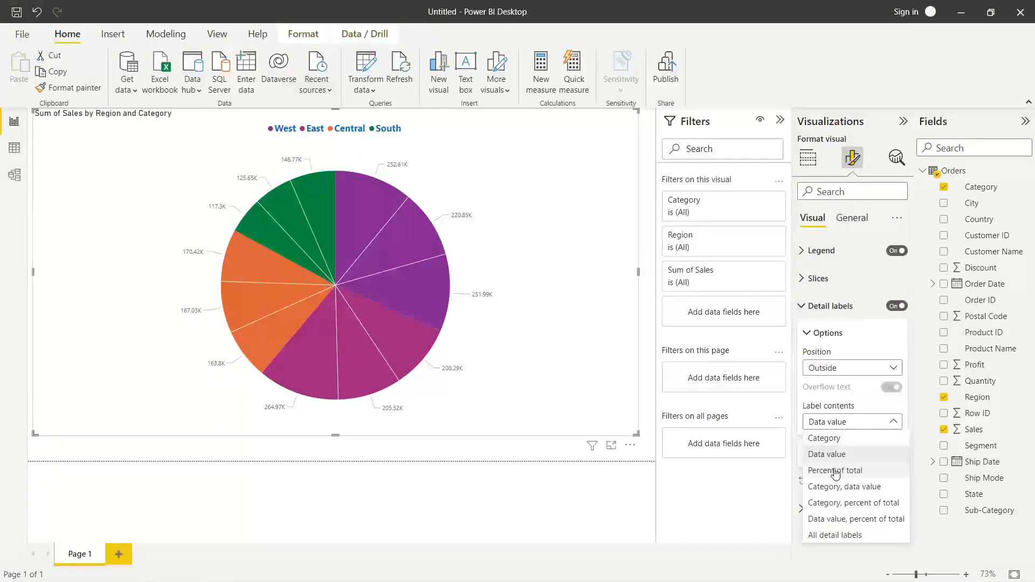
pyautogui.click(835, 473)
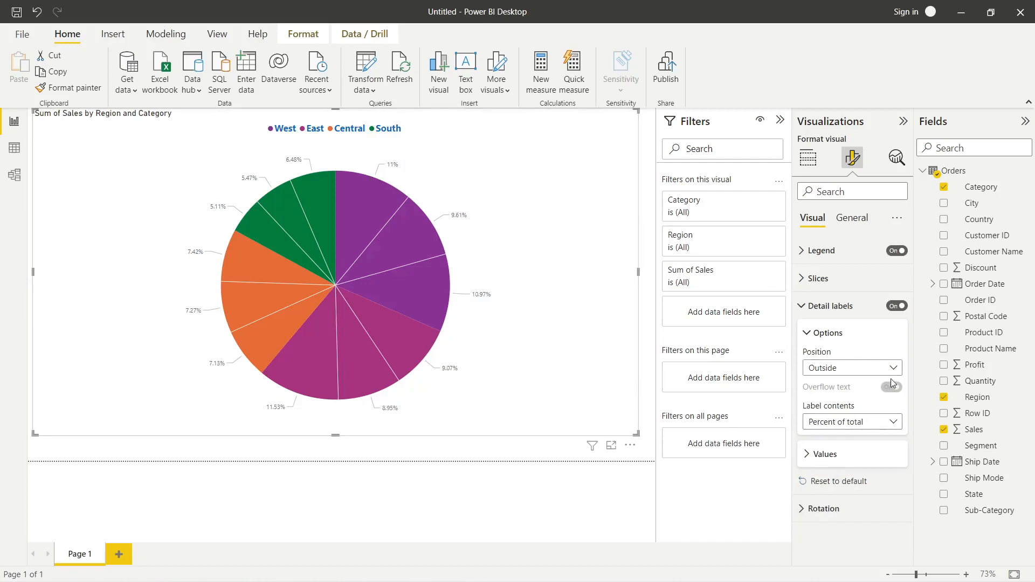
# - Try the paired label contents: Category, data value; Category, percent of total; and Data value, percent of total
pyautogui.click(853, 426)
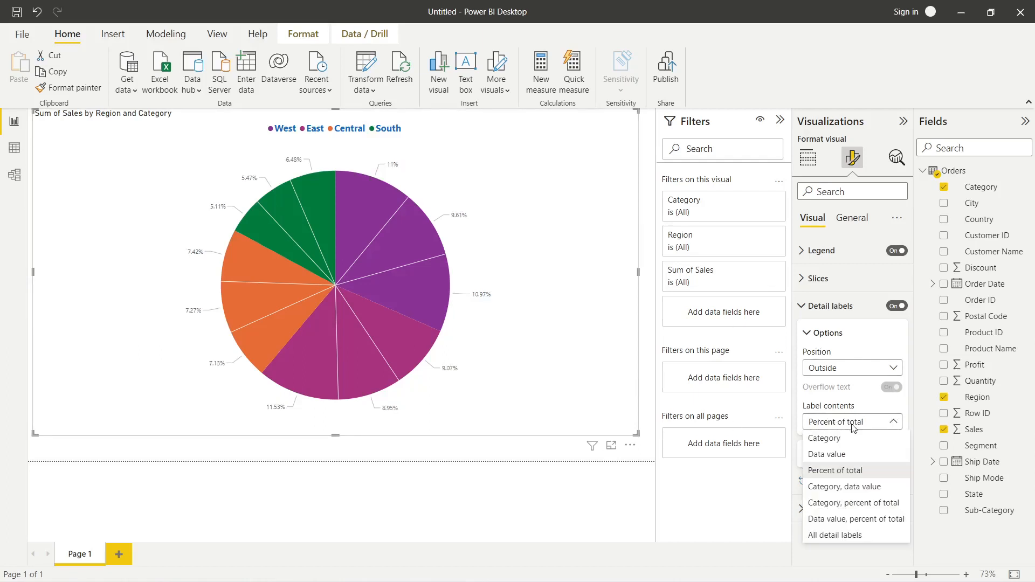
pyautogui.click(849, 491)
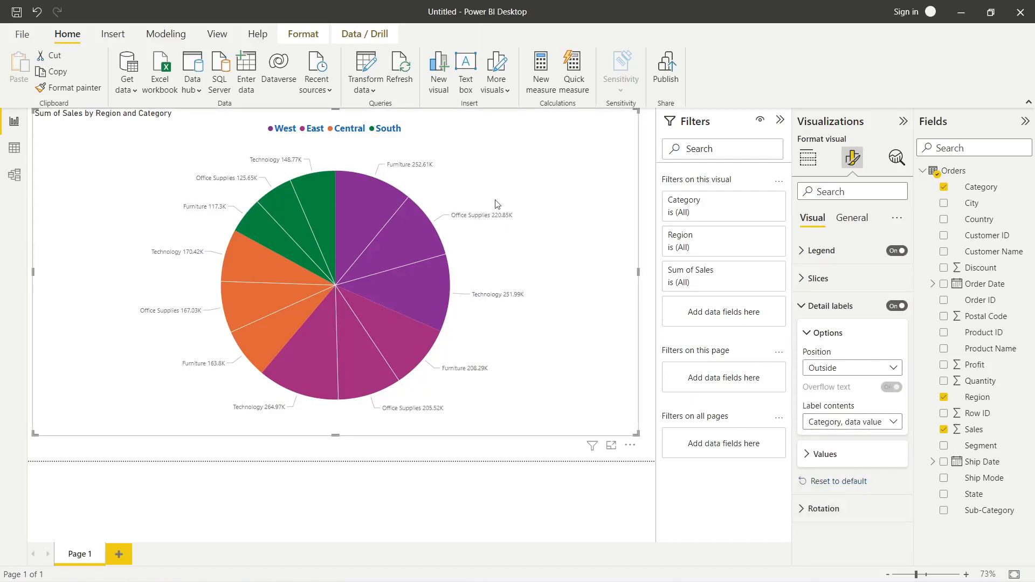
pyautogui.click(874, 427)
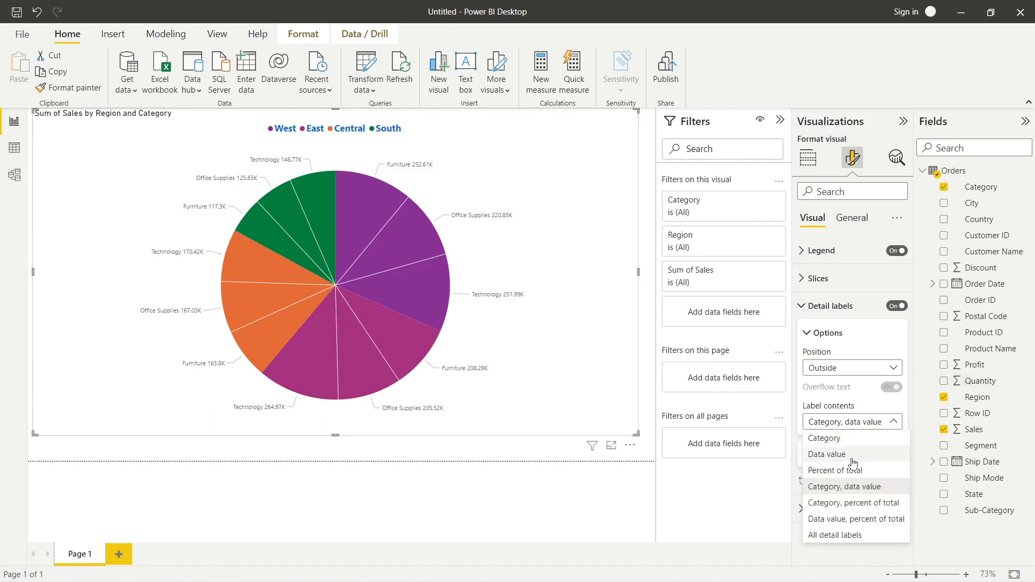
pyautogui.click(853, 504)
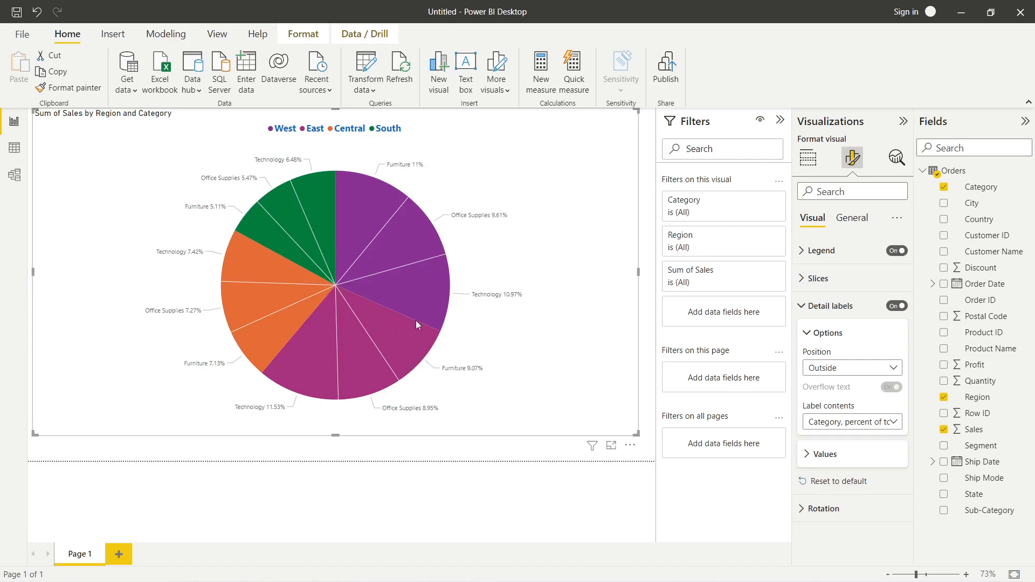
pyautogui.click(872, 423)
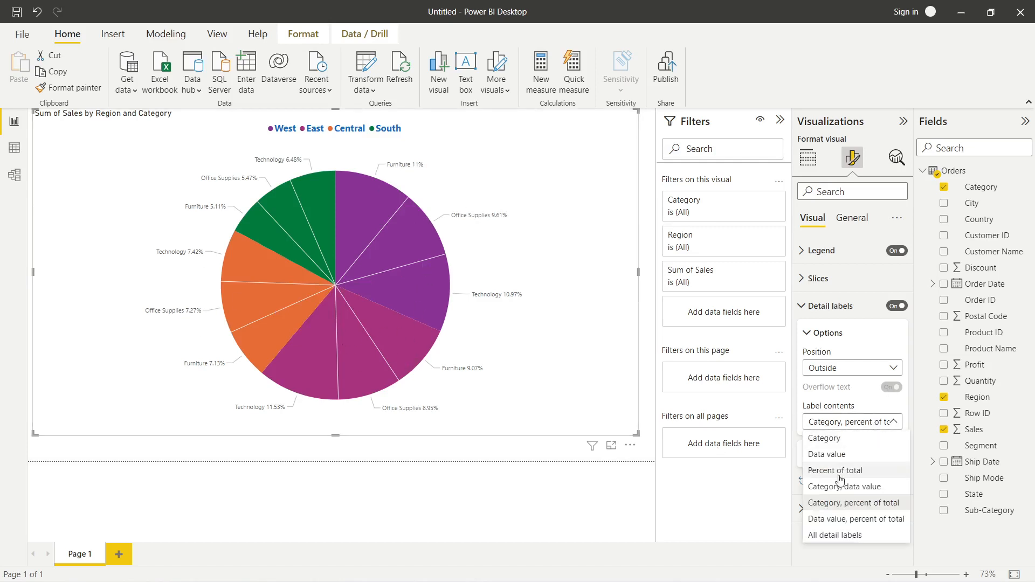
pyautogui.click(850, 520)
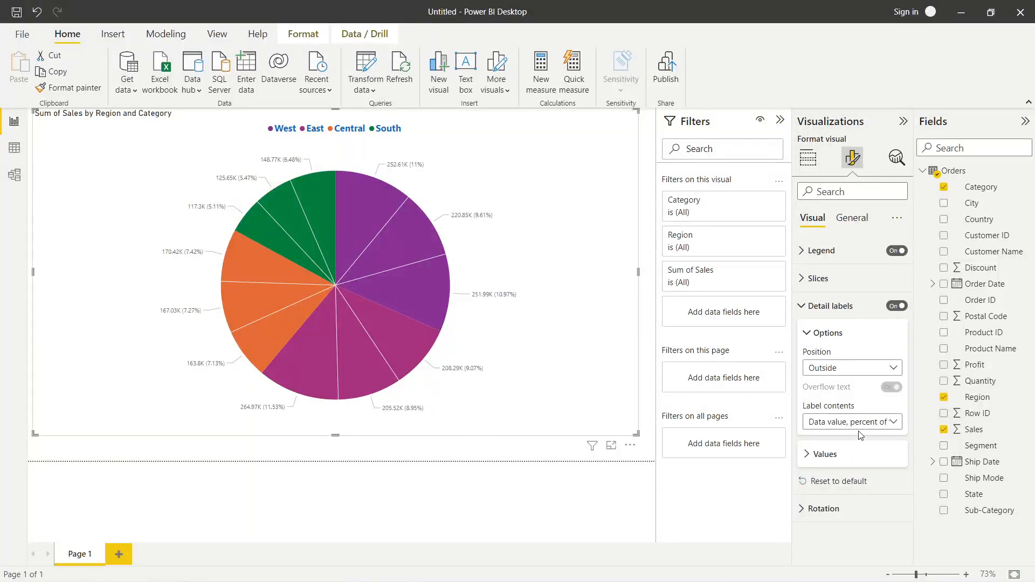
# - Set the pie chart's label contents to All detail labels
pyautogui.click(872, 422)
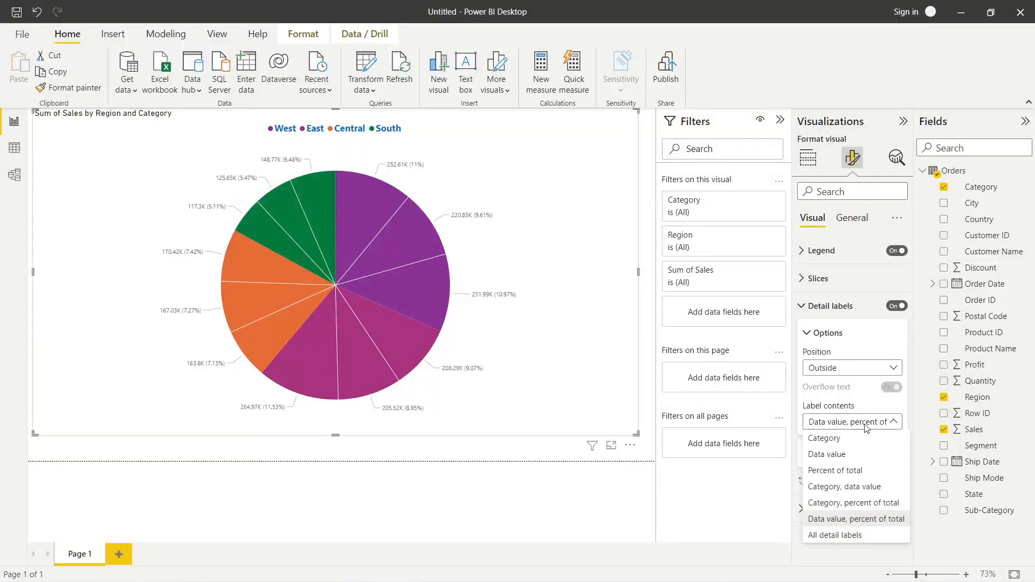
pyautogui.click(857, 534)
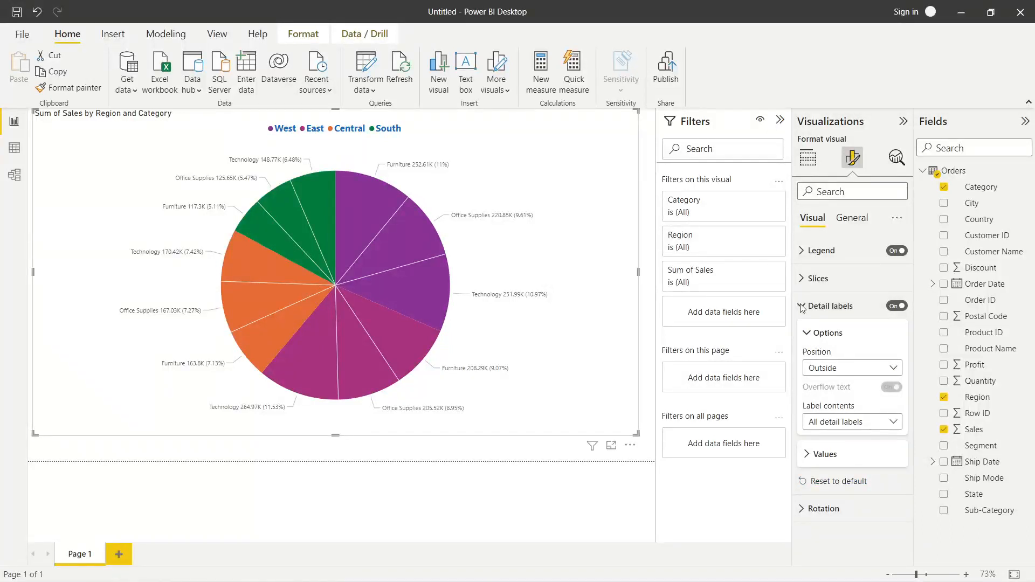
# - Format the detail label values in bold at font size 11 with a light blue color
pyautogui.click(809, 464)
pyautogui.scroll(-2, 865, 501)
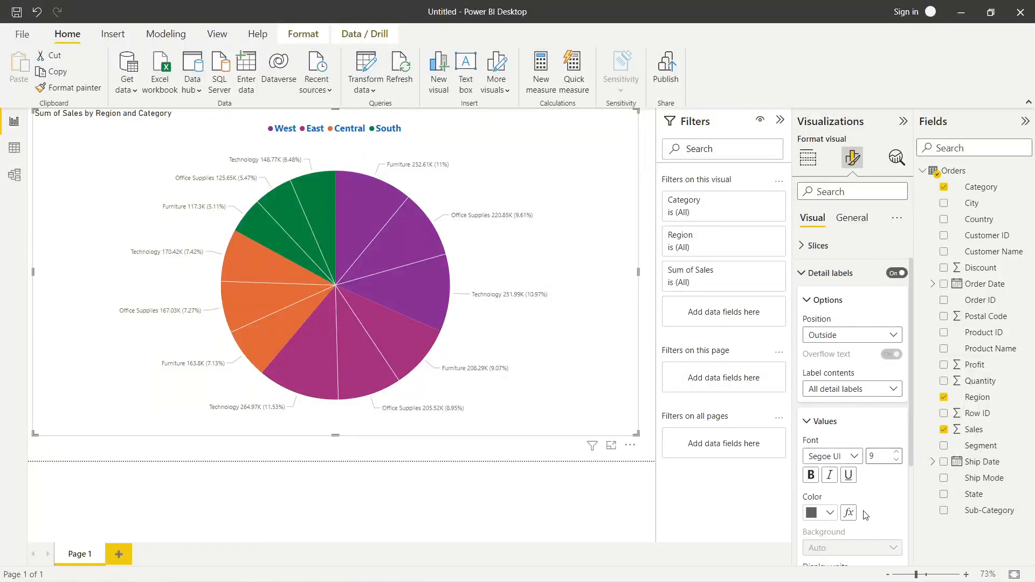
pyautogui.click(898, 443)
pyautogui.click(898, 443)
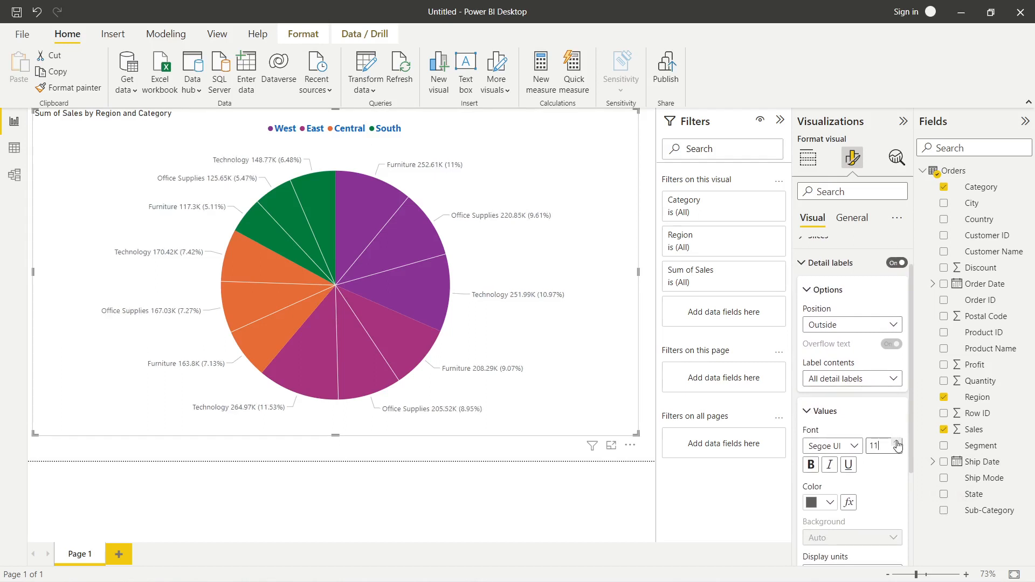
pyautogui.click(813, 467)
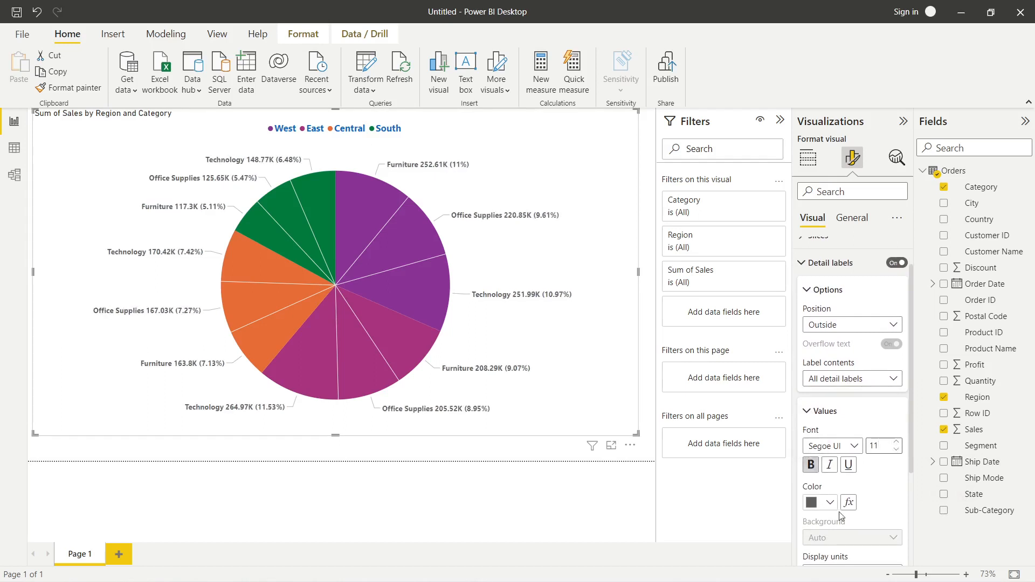
pyautogui.click(830, 502)
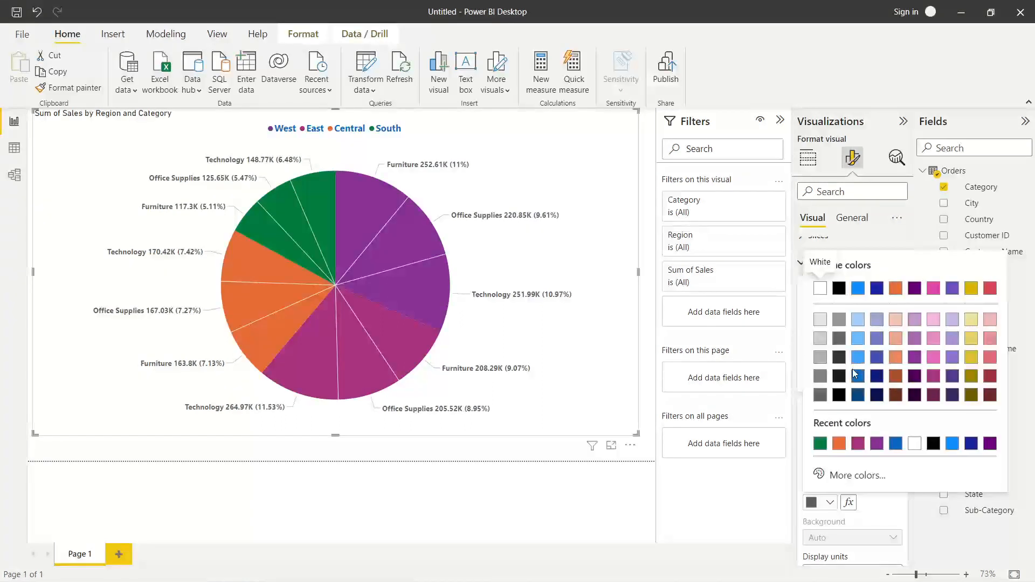
pyautogui.click(860, 356)
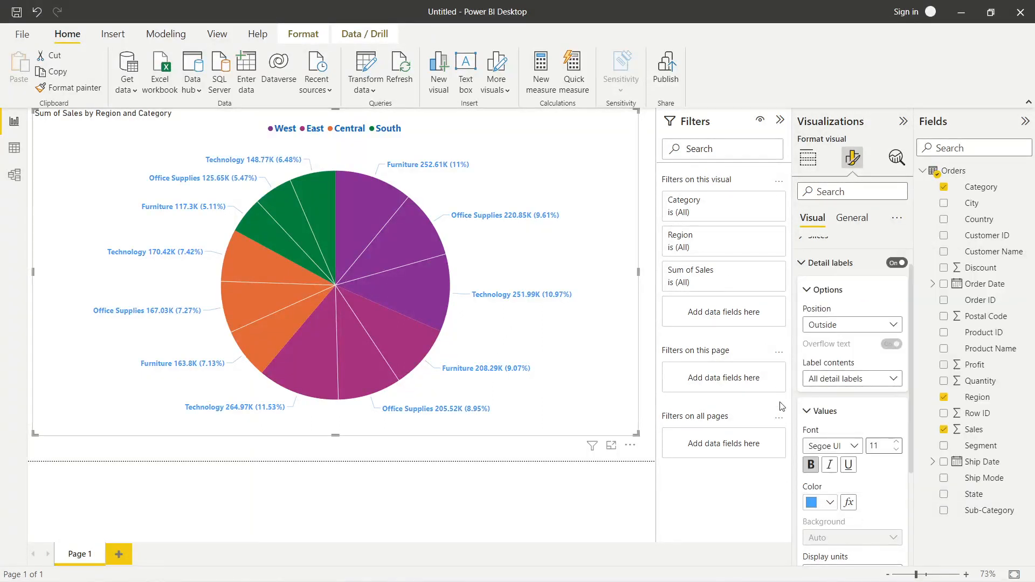
# - Try Millions as the detail labels' display units, and set the units back to Auto
pyautogui.scroll(-3, 857, 377)
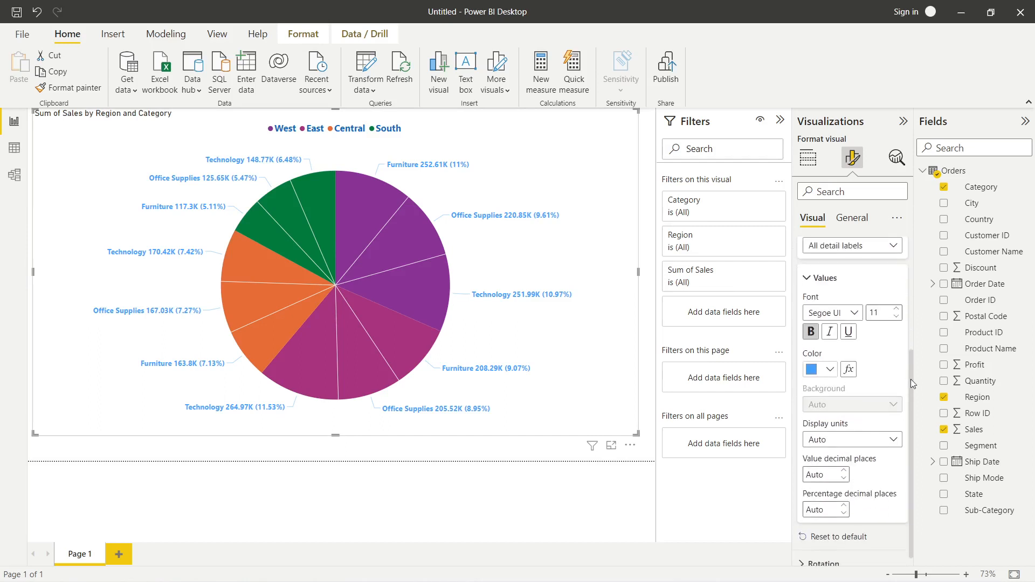
pyautogui.scroll(-1, 911, 380)
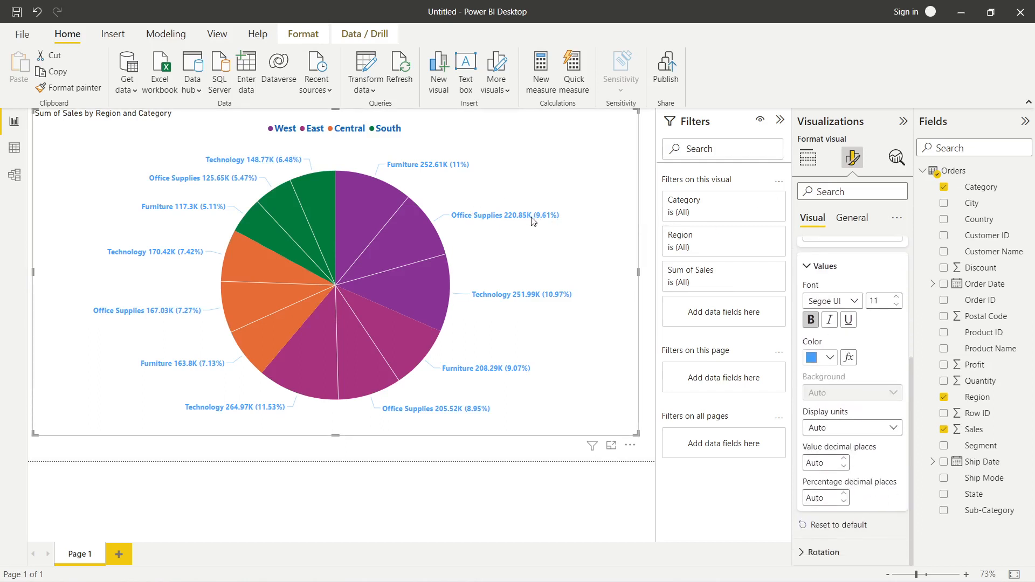
pyautogui.click(879, 429)
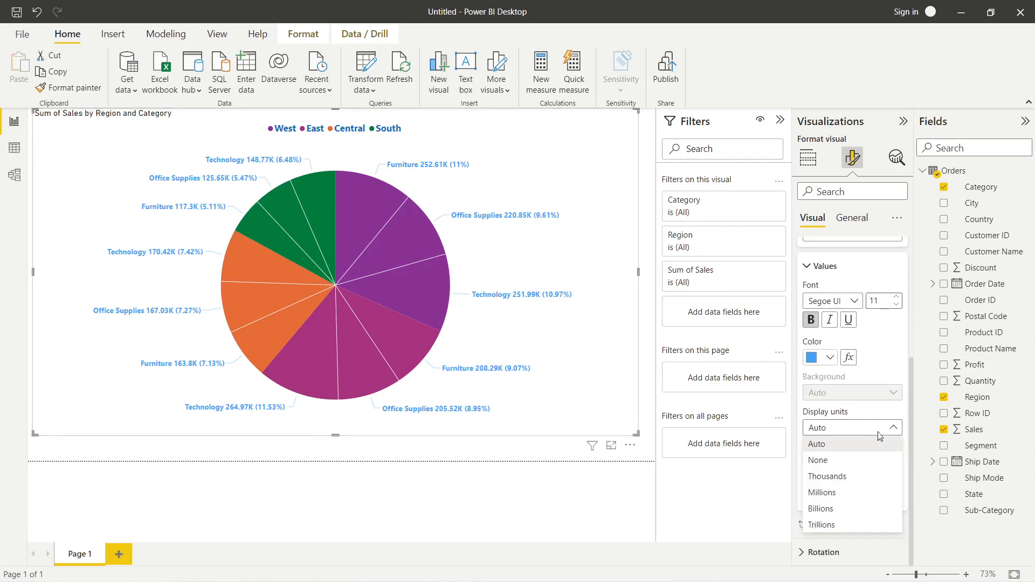
pyautogui.click(837, 497)
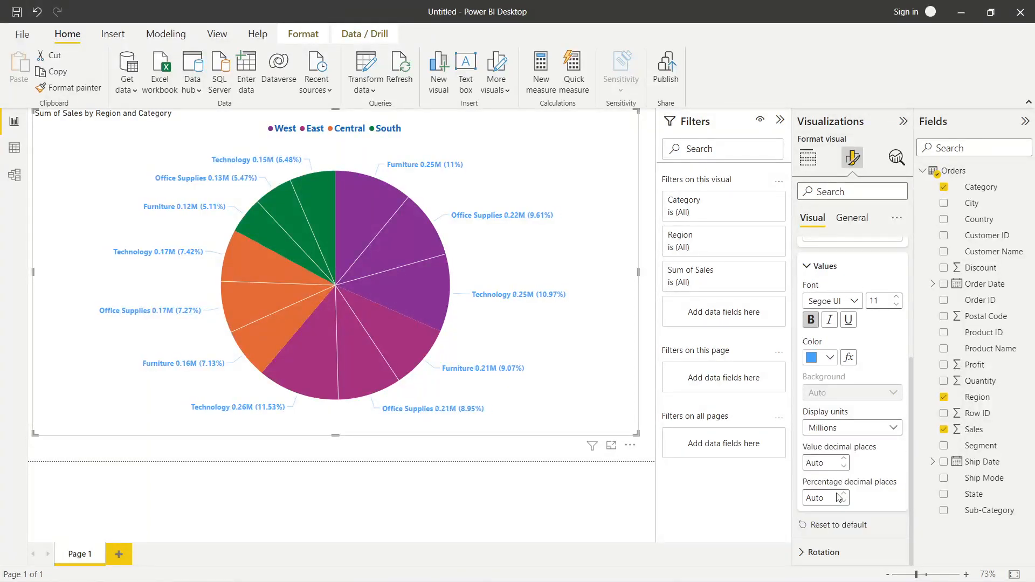
pyautogui.click(850, 429)
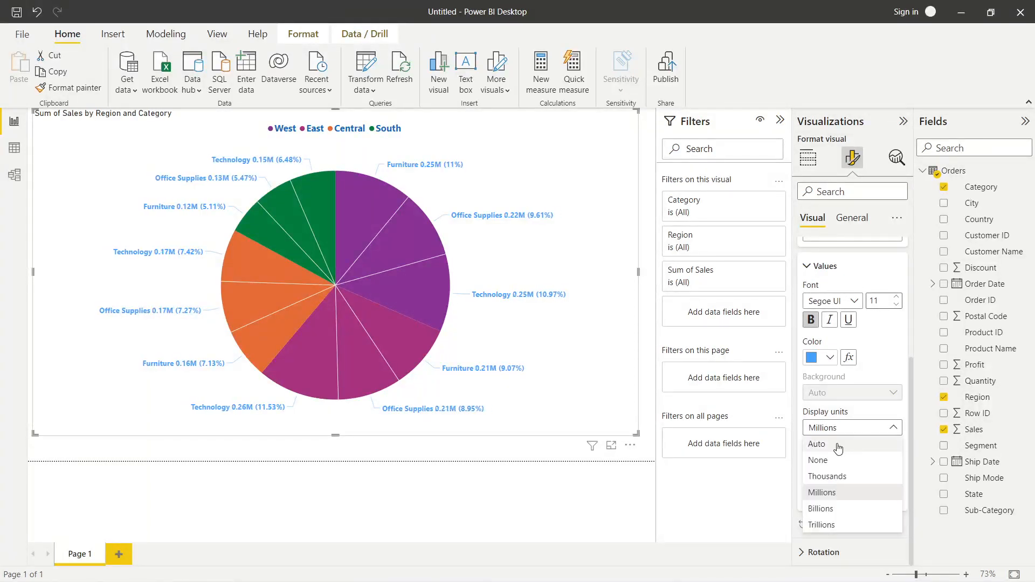
pyautogui.click(839, 446)
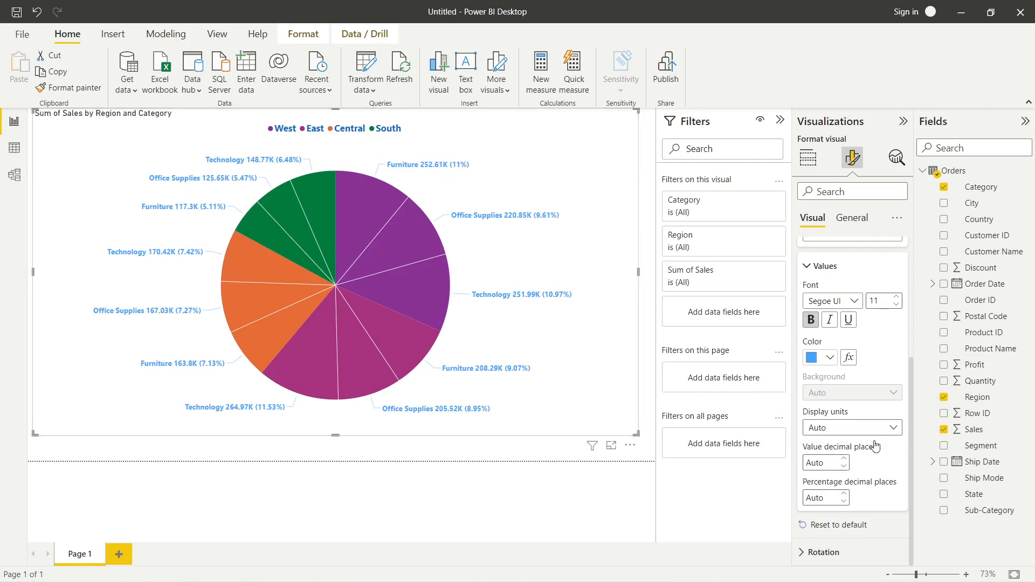
# - Try 0 and 3 percentage decimal places on the detail labels, and set the number to 2
pyautogui.click(844, 501)
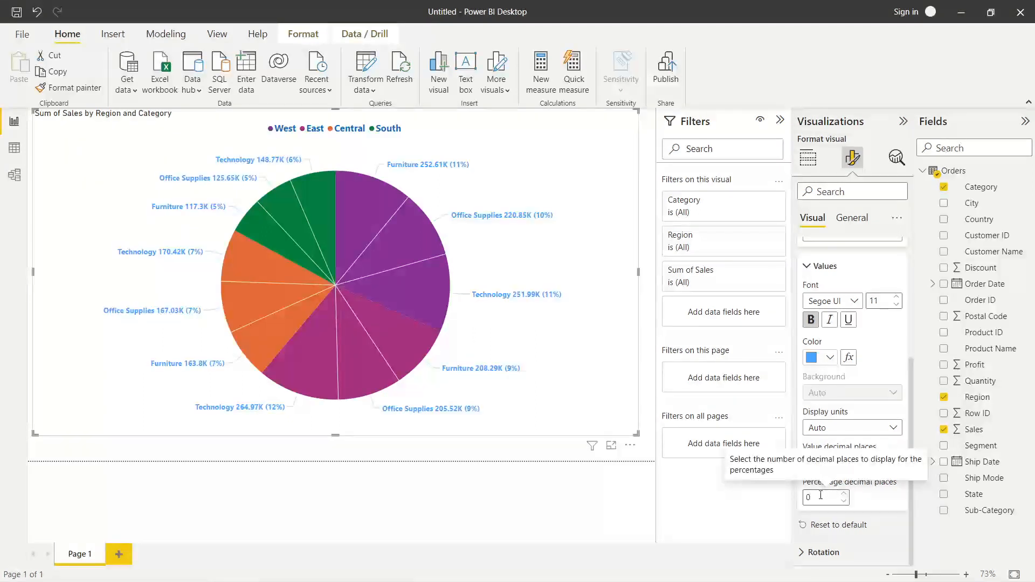
pyautogui.press('BackSpace')
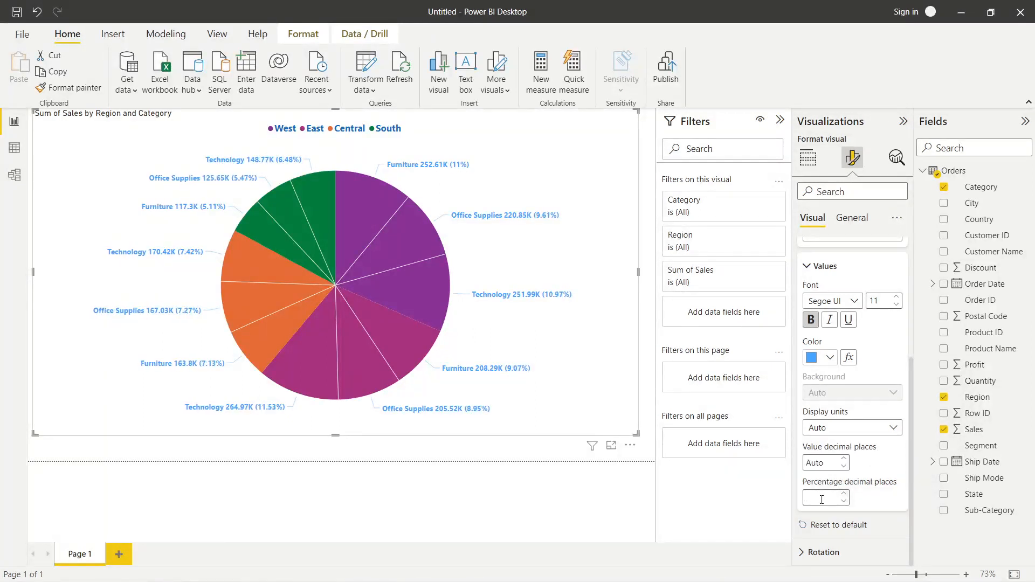
pyautogui.write('3')
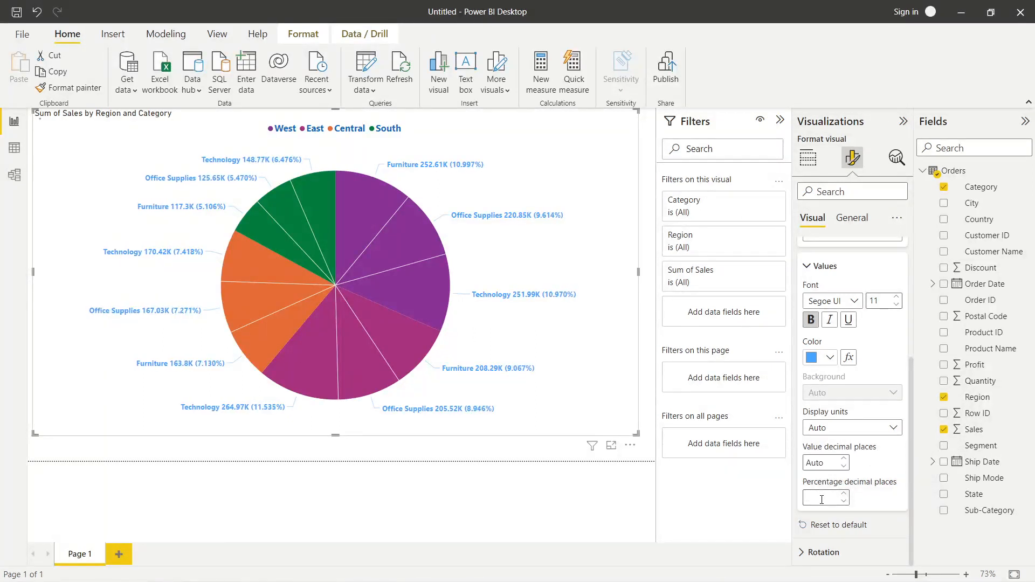
pyautogui.write('2')
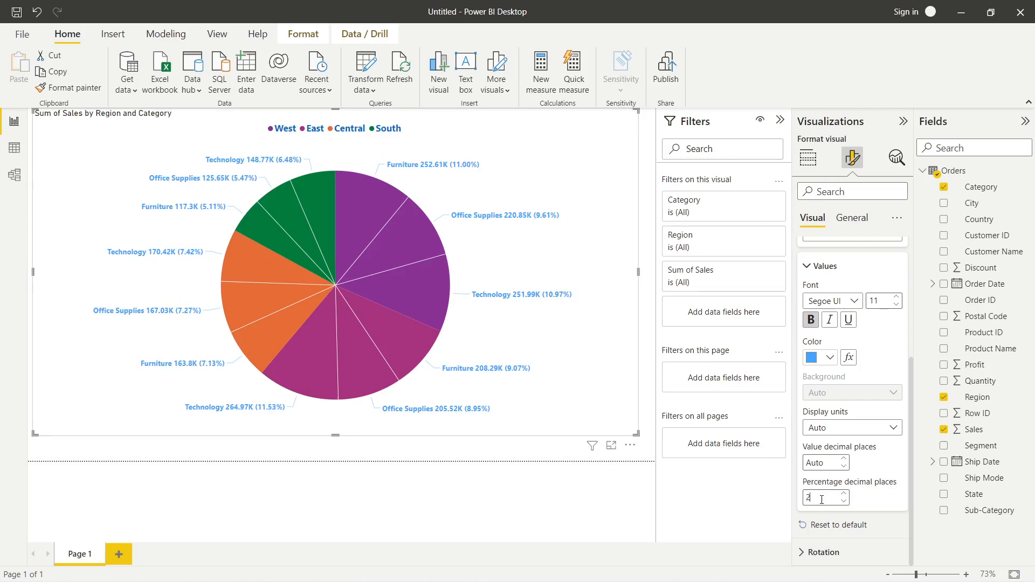
# - Try pie chart rotations of 156, 58 and 90 degrees, and set the rotation back to 0
pyautogui.click(805, 267)
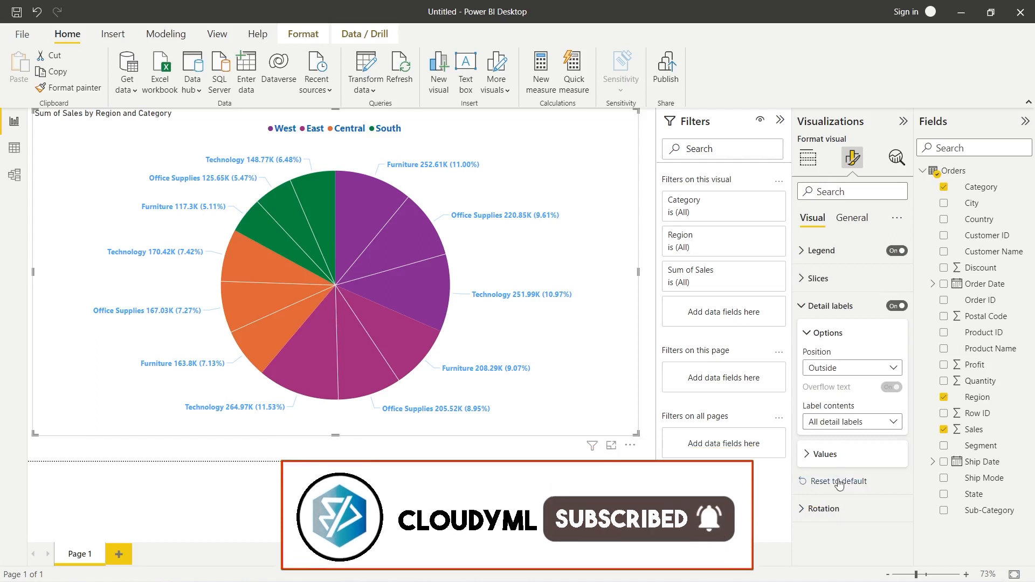
pyautogui.click(806, 510)
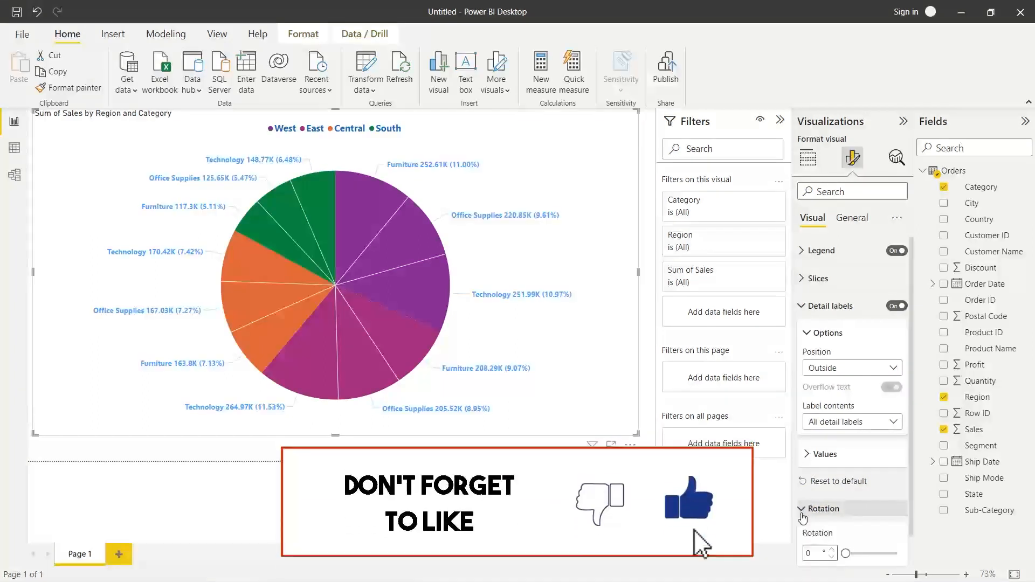
pyautogui.click(803, 306)
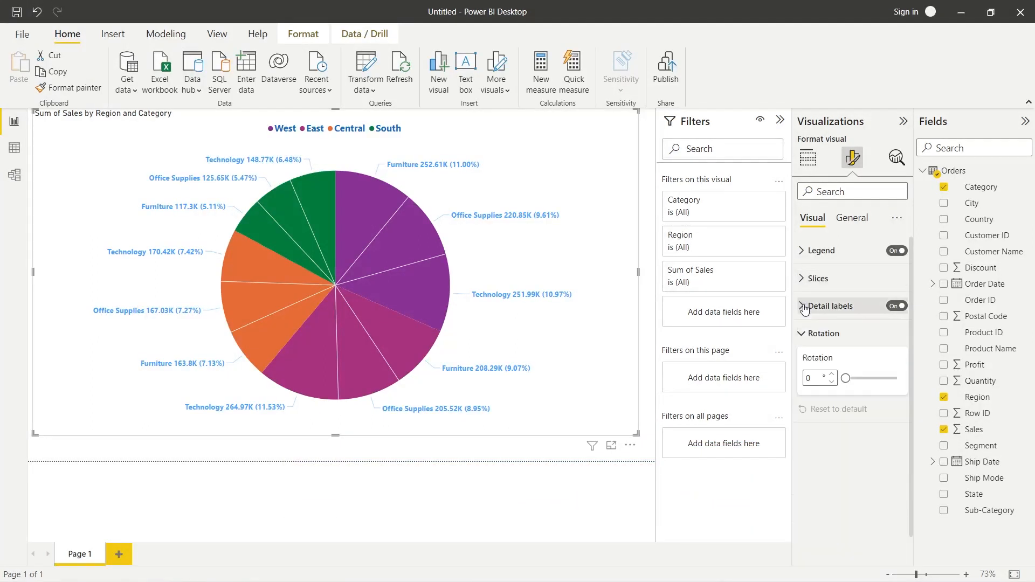
pyautogui.click(868, 379)
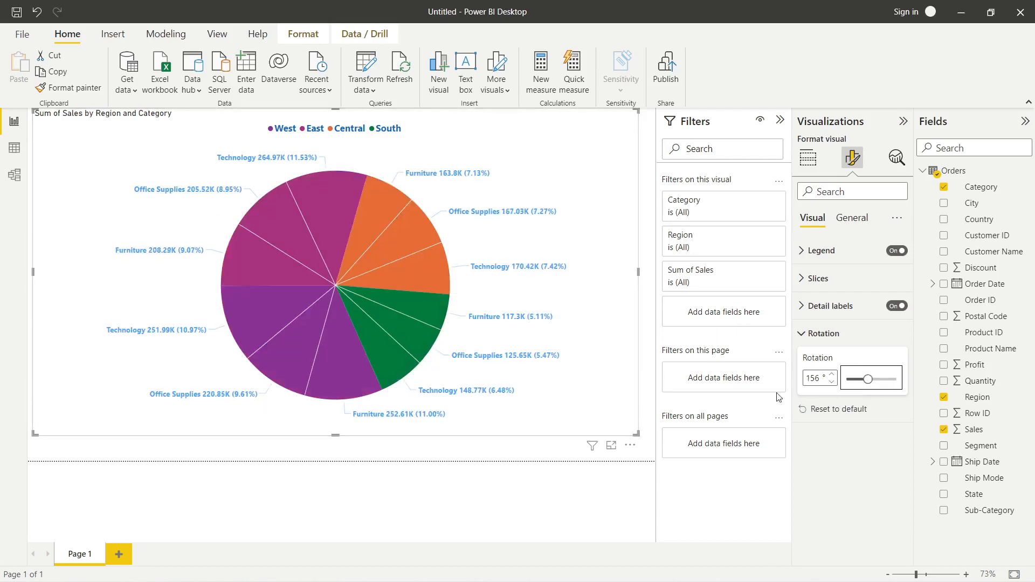
pyautogui.click(852, 380)
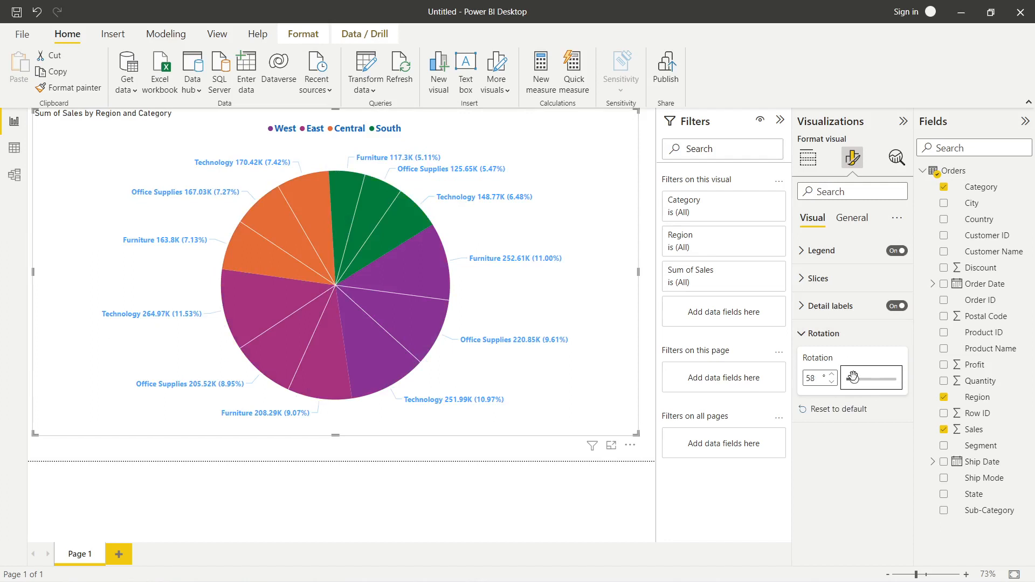
pyautogui.moveTo(852, 380); pyautogui.dragTo(840, 386)
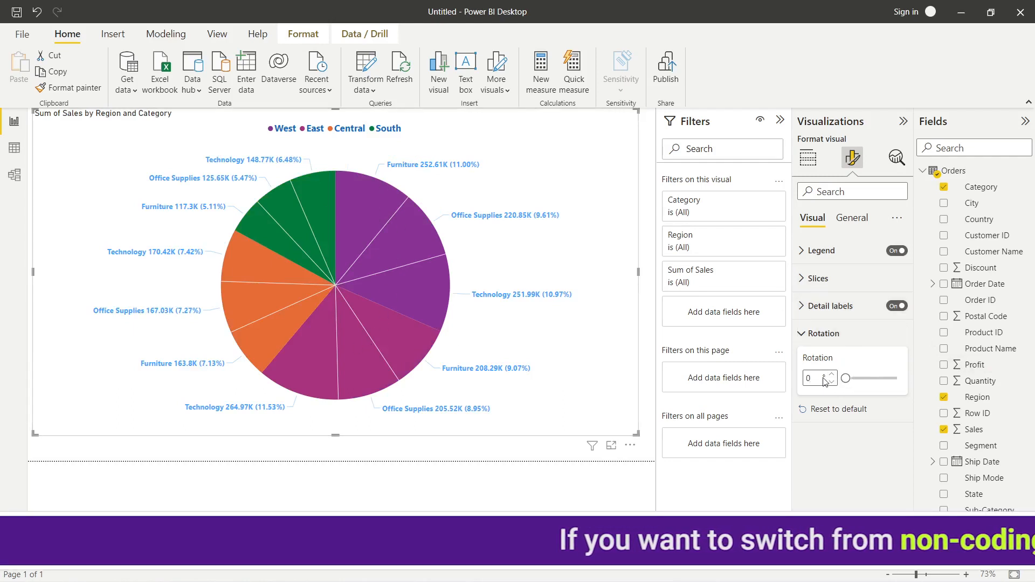
pyautogui.write('90')
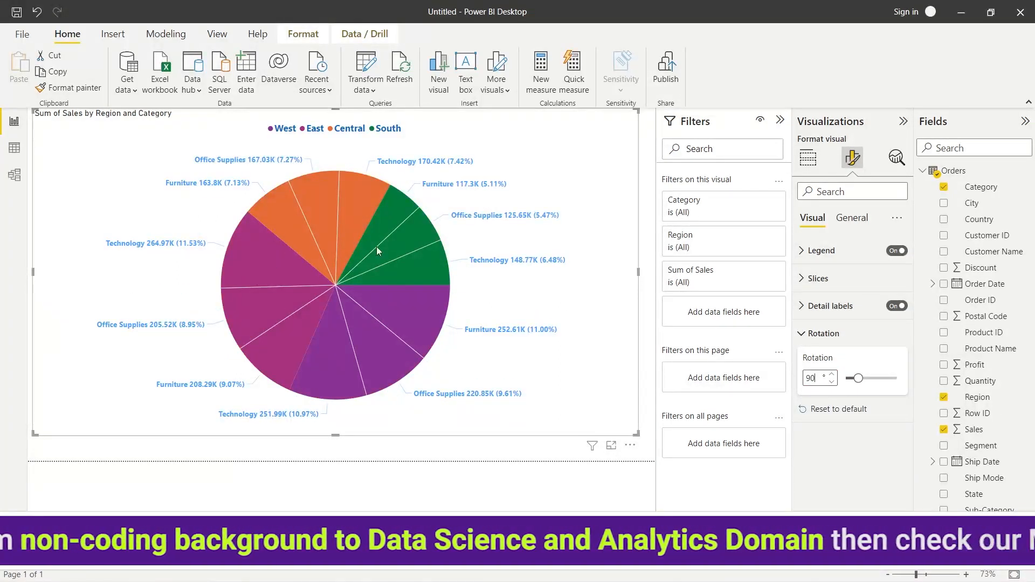
pyautogui.moveTo(858, 379); pyautogui.dragTo(846, 379)
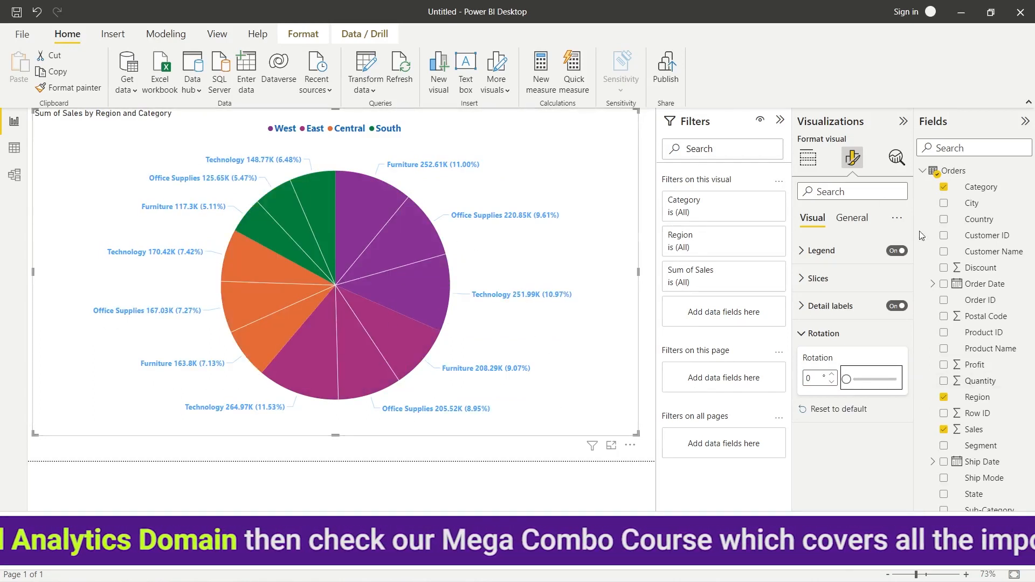
pyautogui.click(802, 335)
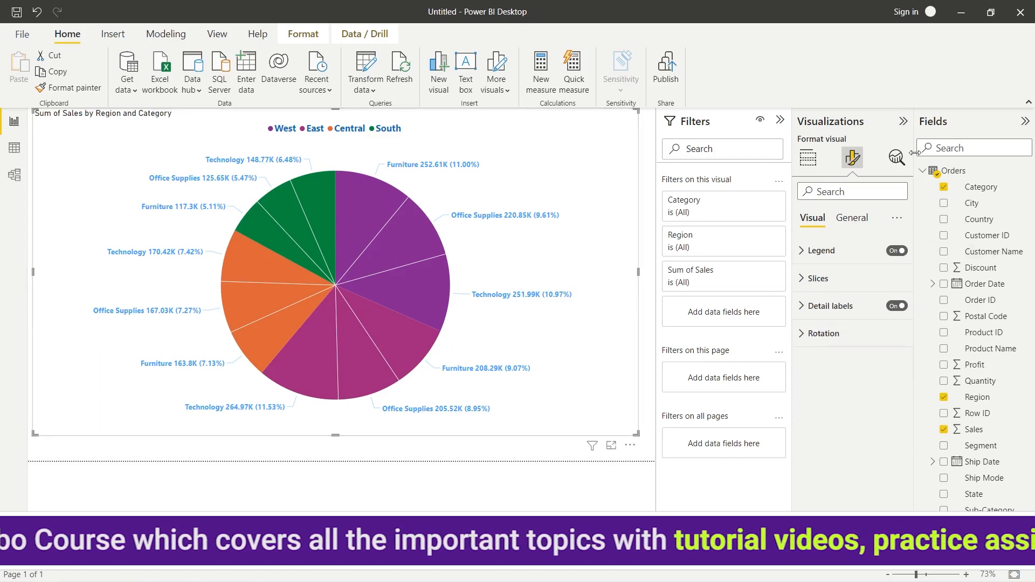
# - Center the pie chart's title horizontally in the general formatting settings
pyautogui.click(863, 228)
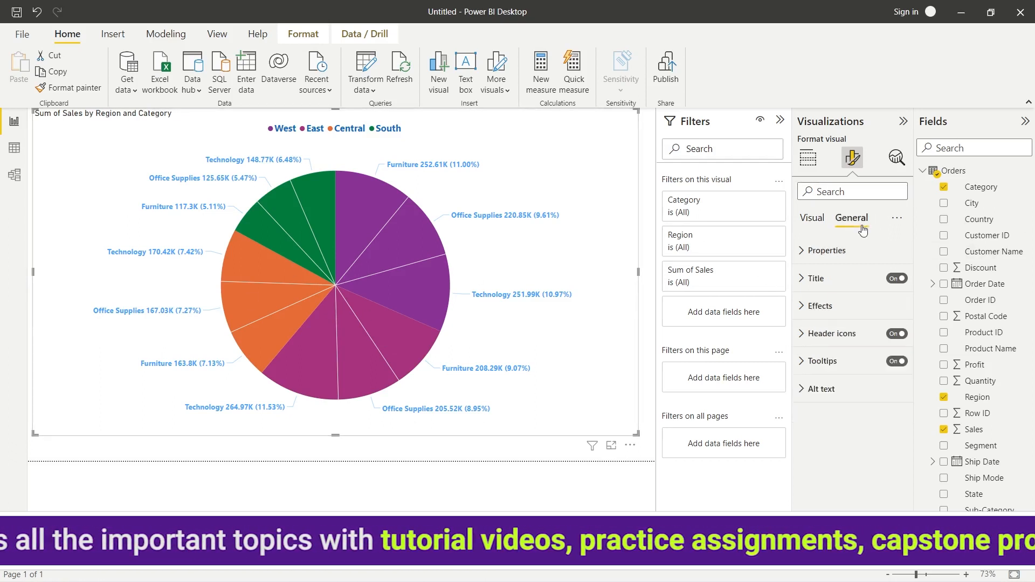
pyautogui.click(806, 279)
pyautogui.click(830, 512)
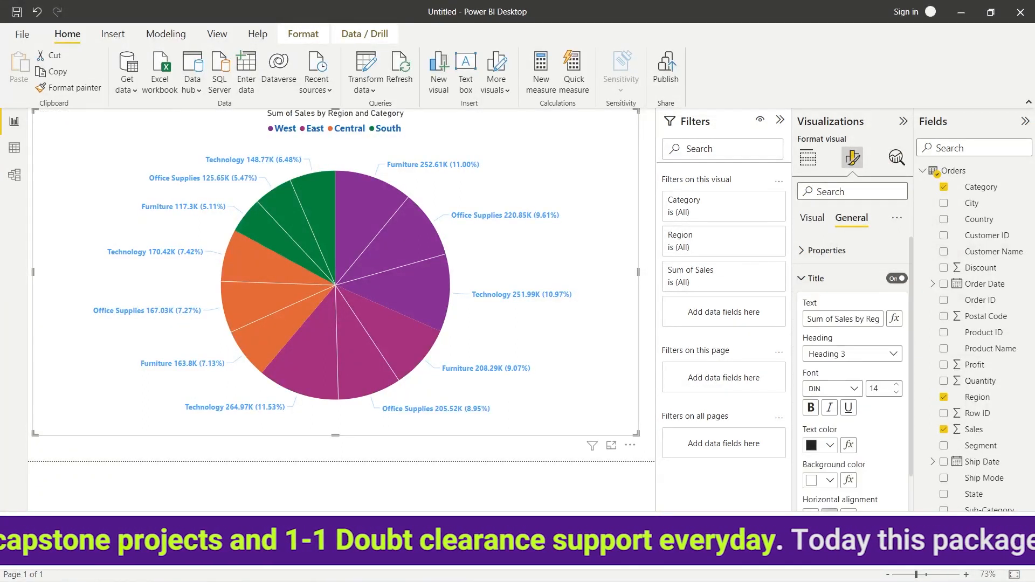
# - Set the chart title's font size to 27 and make it bold
pyautogui.click(897, 385)
pyautogui.click(897, 385)
pyautogui.click(897, 385)
pyautogui.click(897, 385)
pyautogui.click(897, 385)
pyautogui.click(897, 385)
pyautogui.click(897, 385)
pyautogui.click(897, 385)
pyautogui.click(897, 385)
pyautogui.click(897, 385)
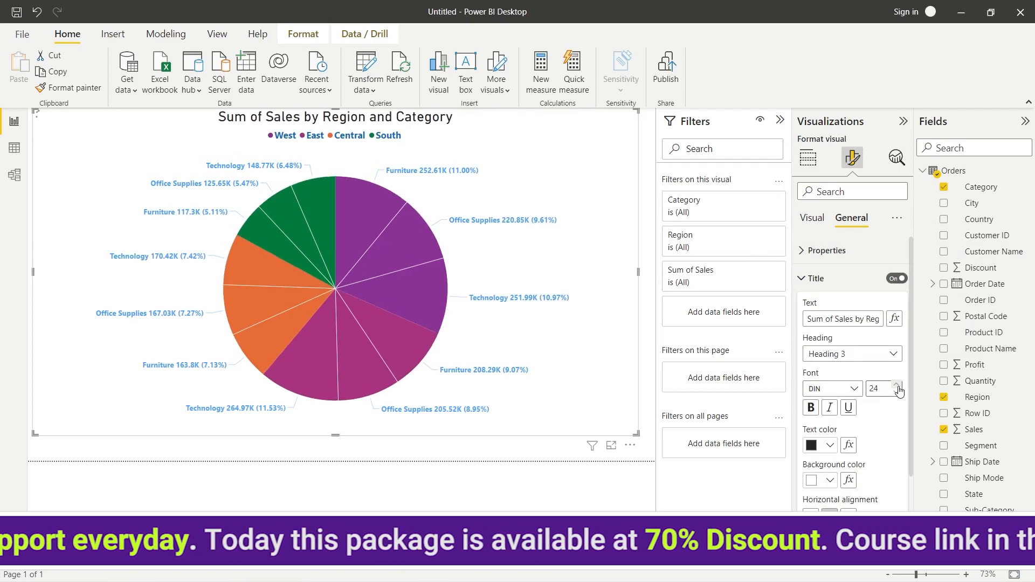
pyautogui.click(897, 385)
pyautogui.click(896, 385)
pyautogui.click(896, 385)
pyautogui.click(811, 409)
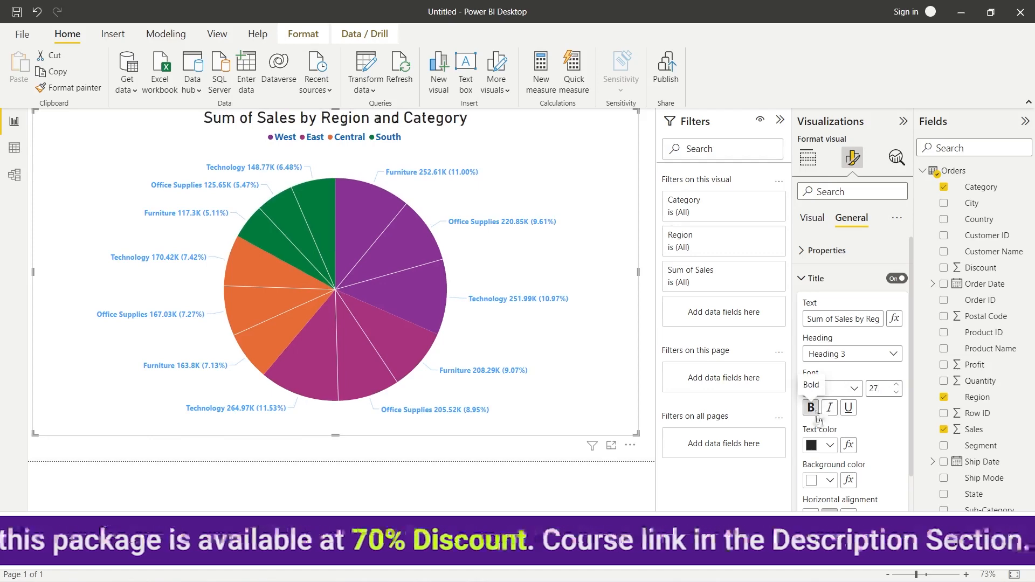
# - Change the chart title's text color to the darker shade of the blue theme color
pyautogui.click(830, 446)
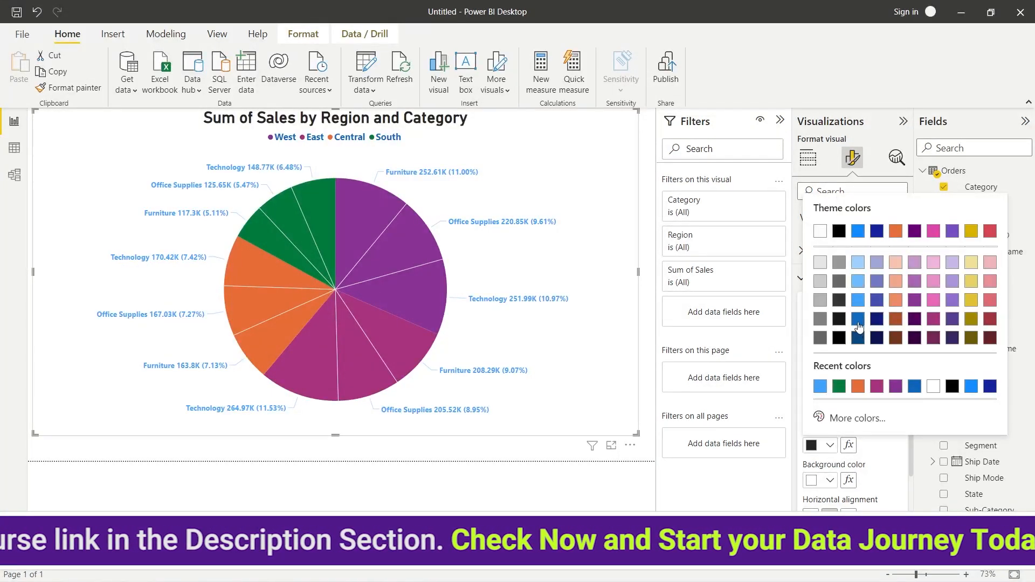
pyautogui.click(858, 320)
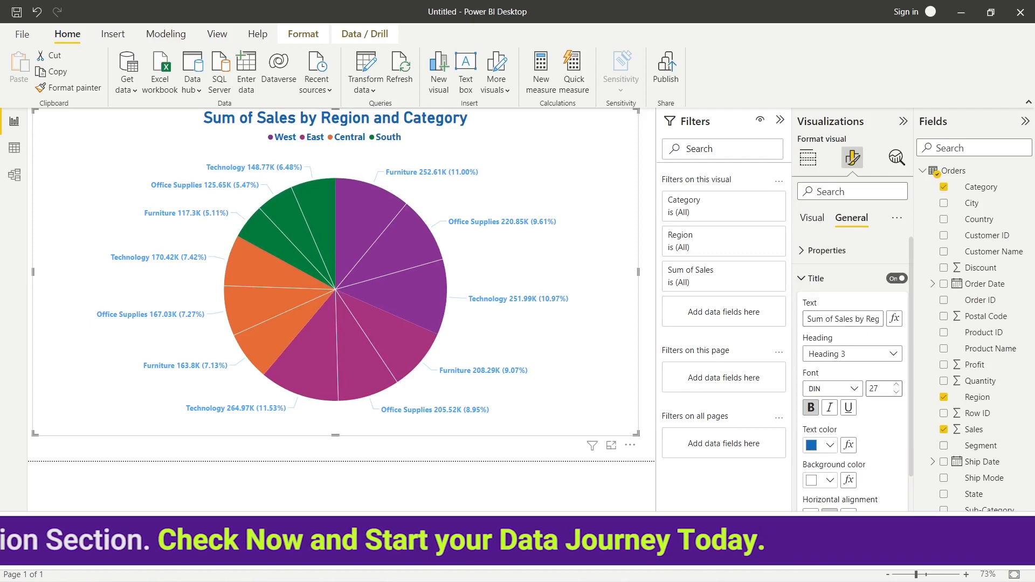
pyautogui.scroll(-2, 815, 470)
pyautogui.scroll(2, 809, 379)
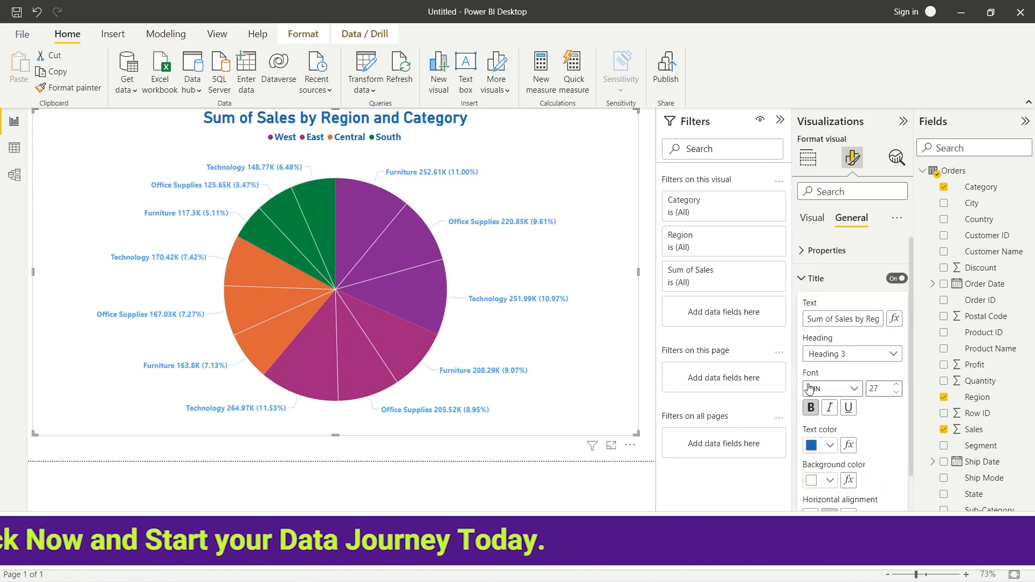
pyautogui.click(808, 278)
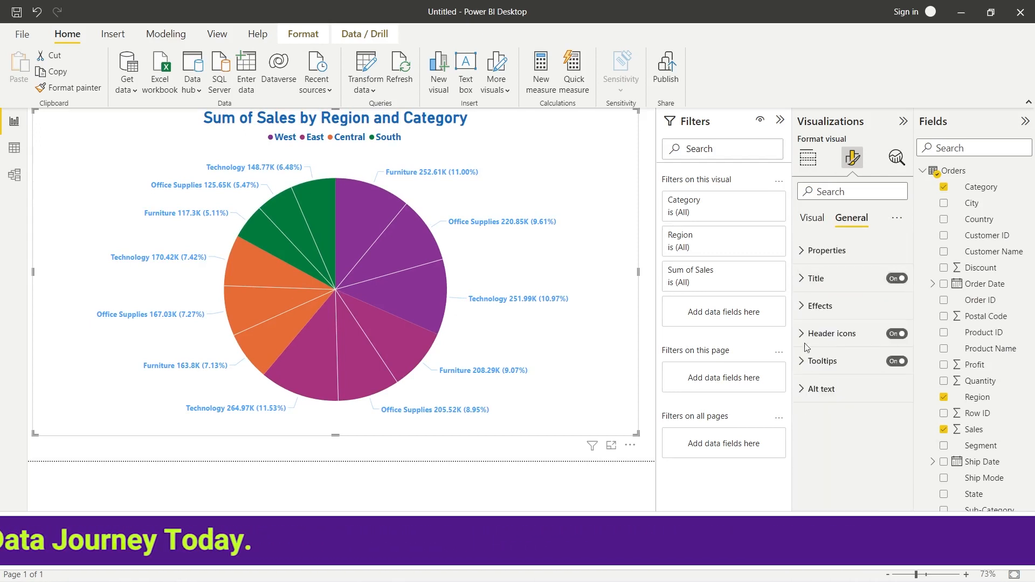
# - Set the pie chart's background color to black in the effects settings
pyautogui.click(803, 306)
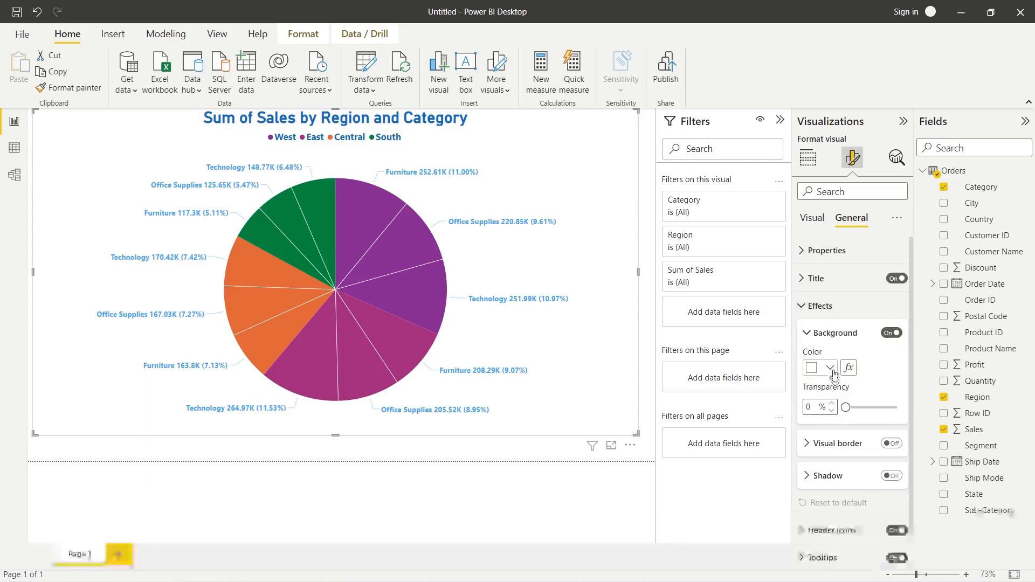
pyautogui.click(833, 371)
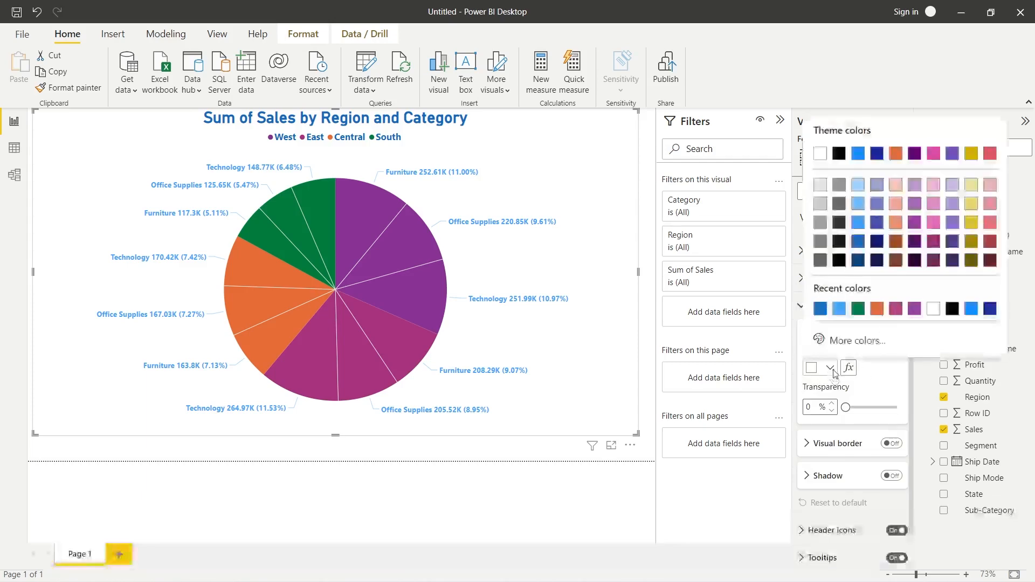
pyautogui.click(840, 155)
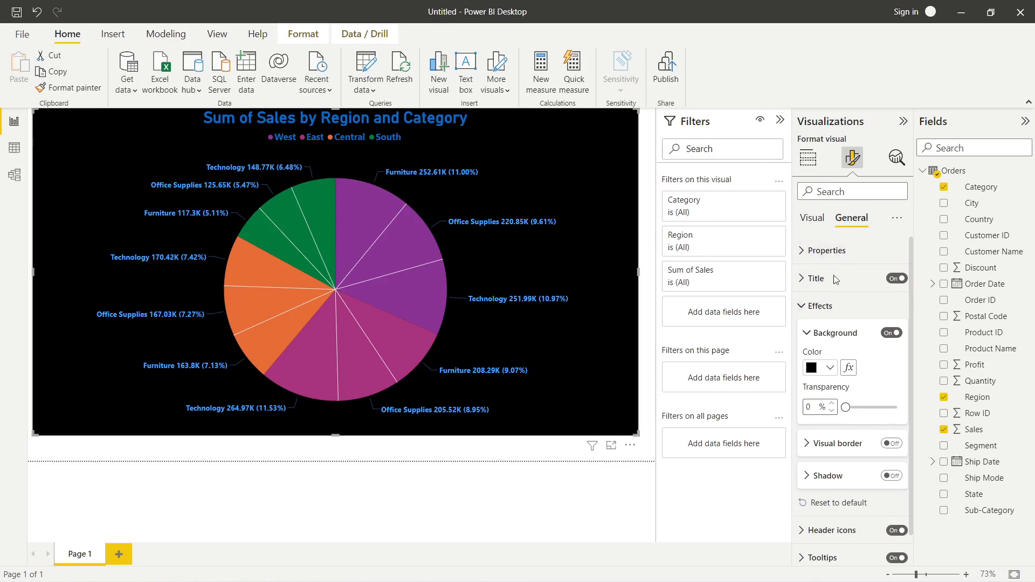
# - Turn on the pie chart's visual border with 28 px rounded corners and widen the visual slightly
pyautogui.click(893, 444)
pyautogui.click(806, 446)
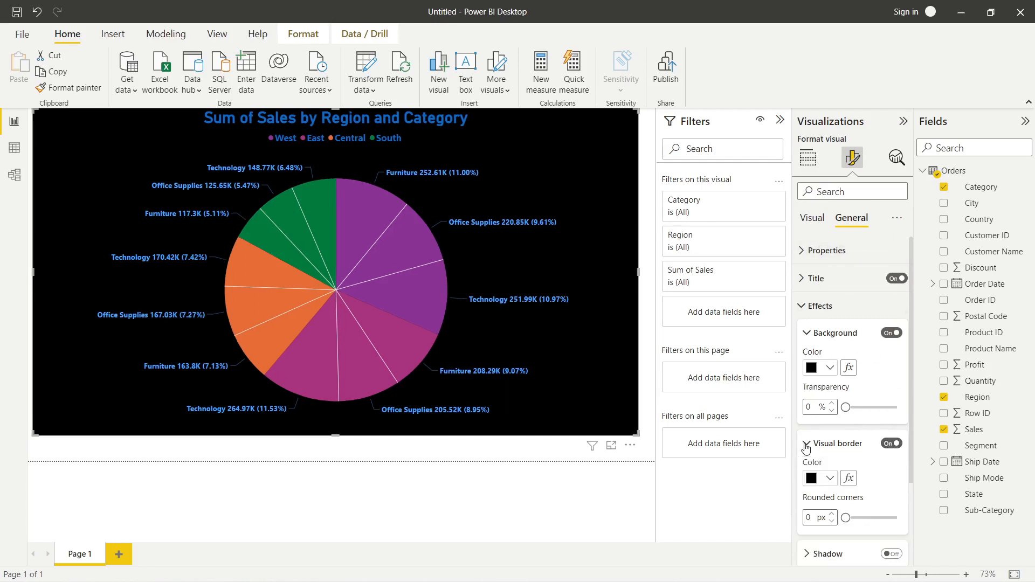
pyautogui.click(893, 517)
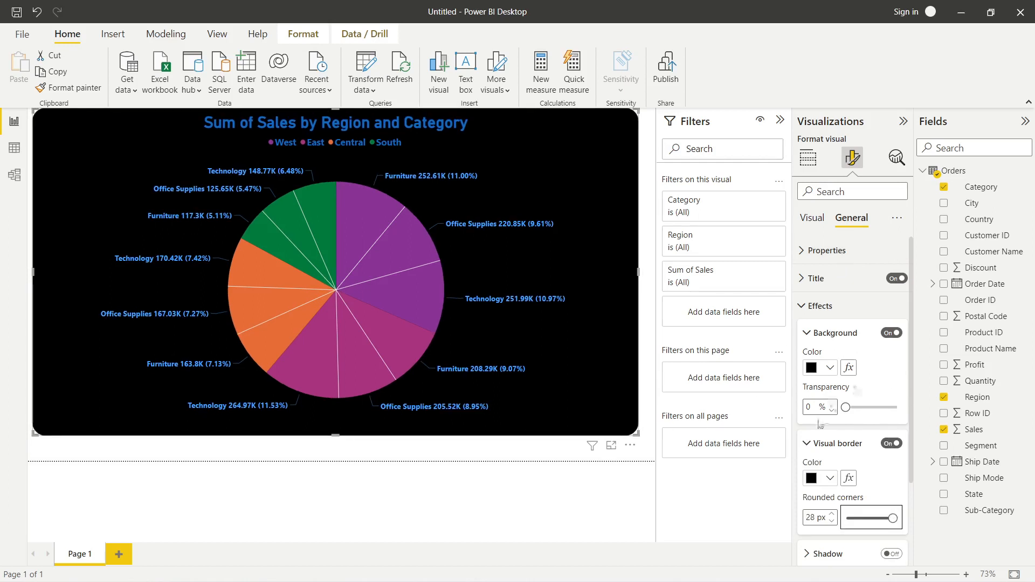
pyautogui.scroll(-2, 820, 424)
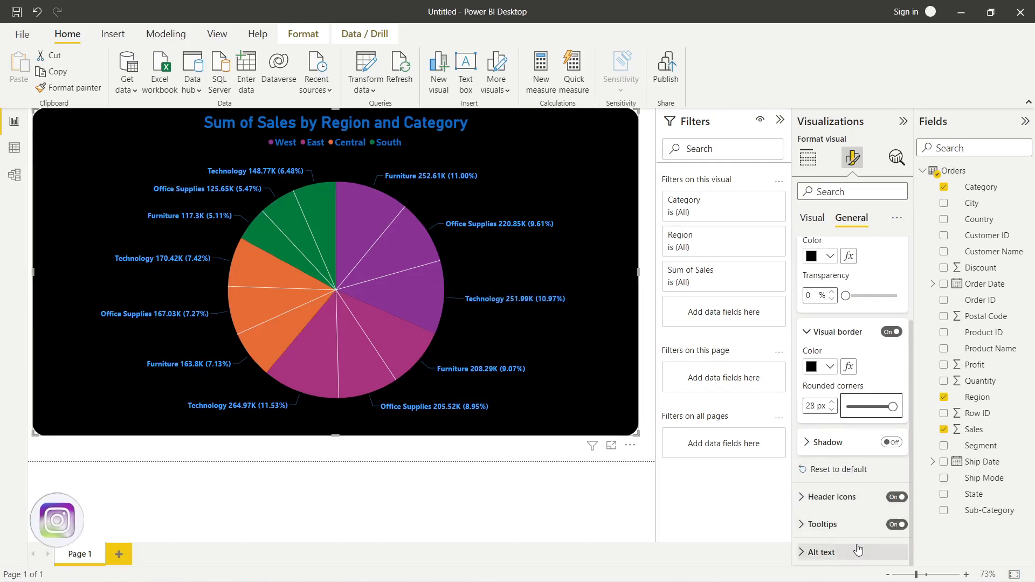
pyautogui.scroll(2, 859, 550)
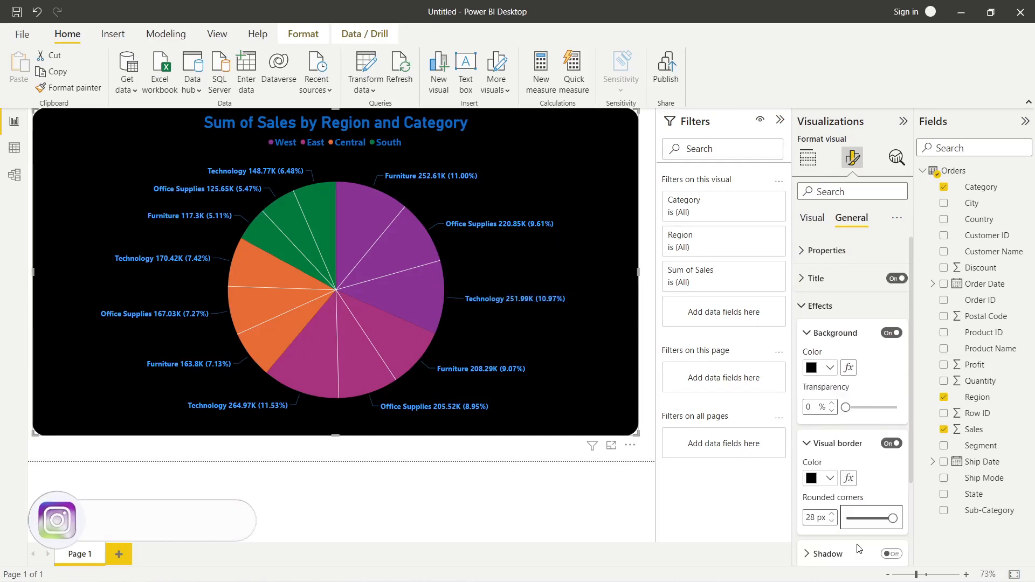
pyautogui.click(805, 306)
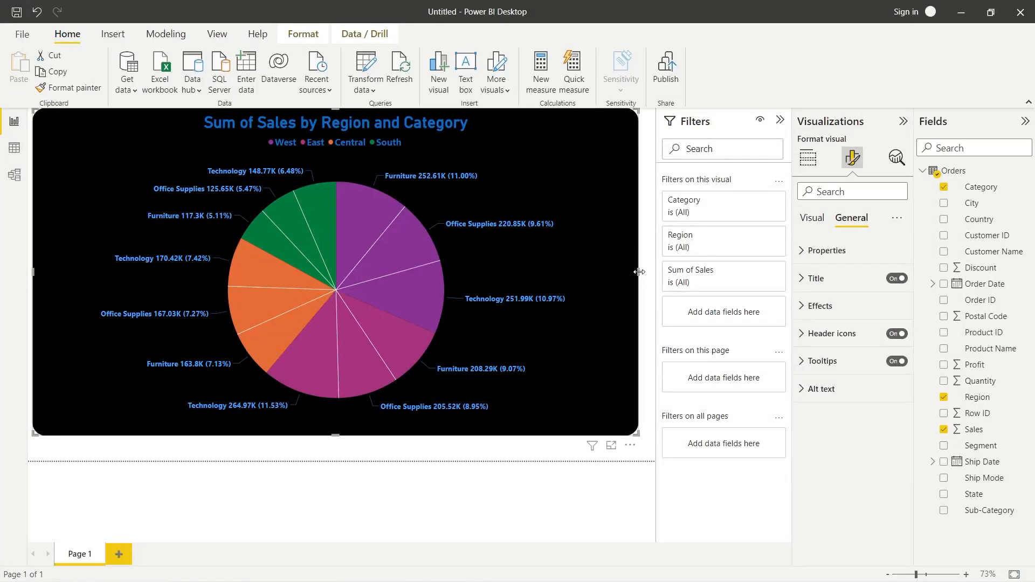
pyautogui.moveTo(640, 272); pyautogui.dragTo(643, 313)
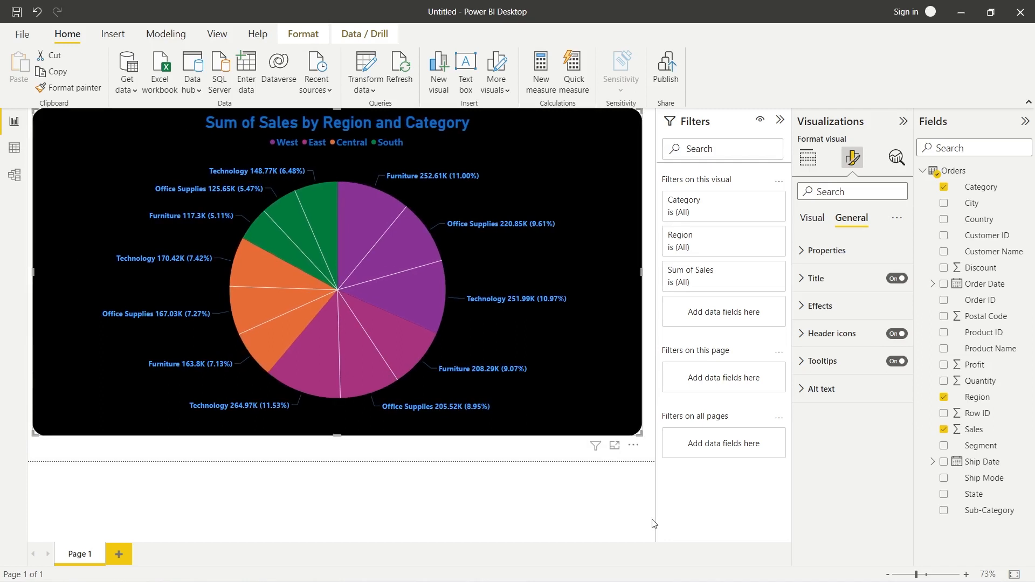
# - Add a second report page and insert a donut chart enlarged to fill most of it
pyautogui.click(119, 554)
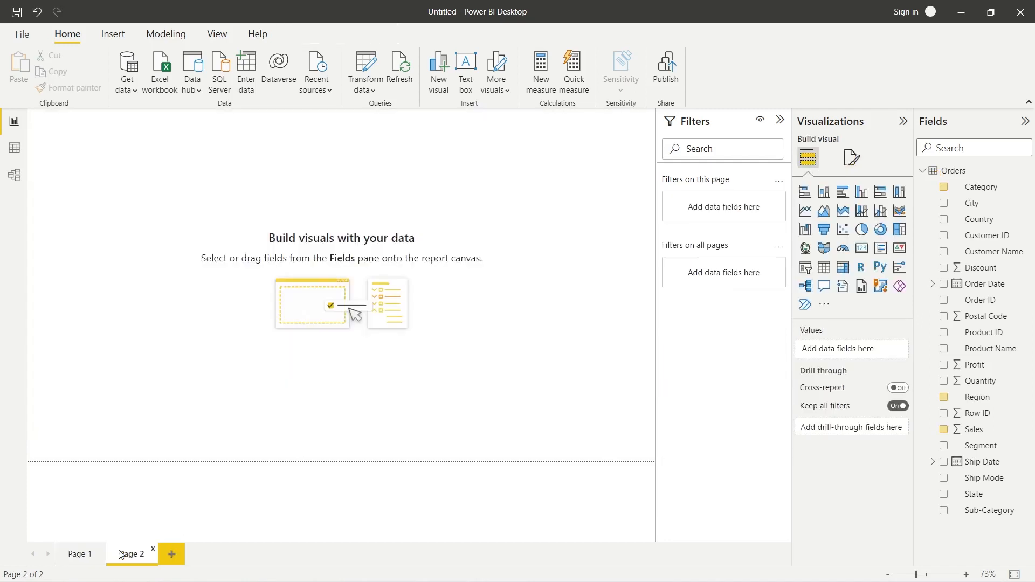
pyautogui.click(880, 230)
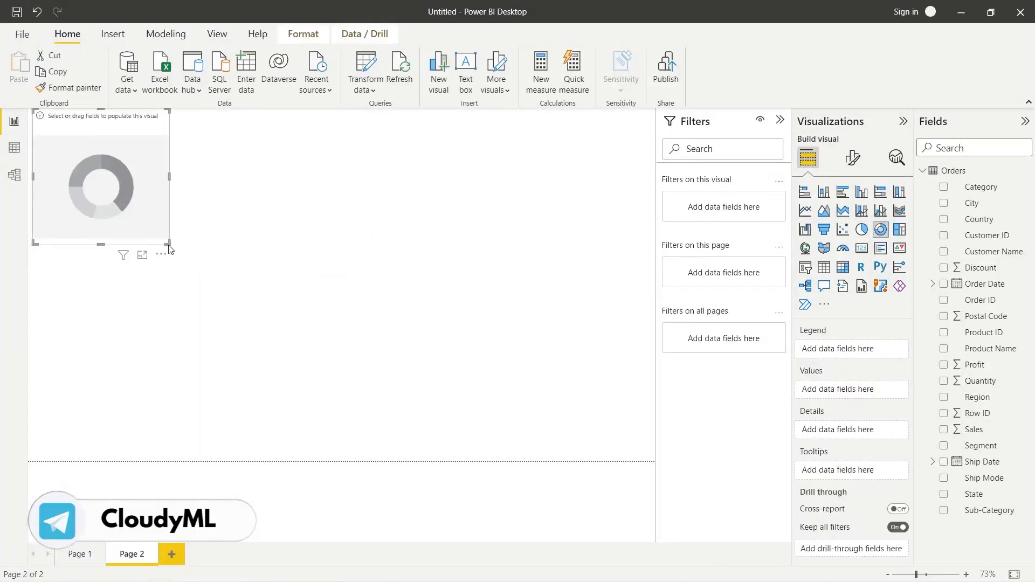
pyautogui.moveTo(169, 247); pyautogui.dragTo(624, 398)
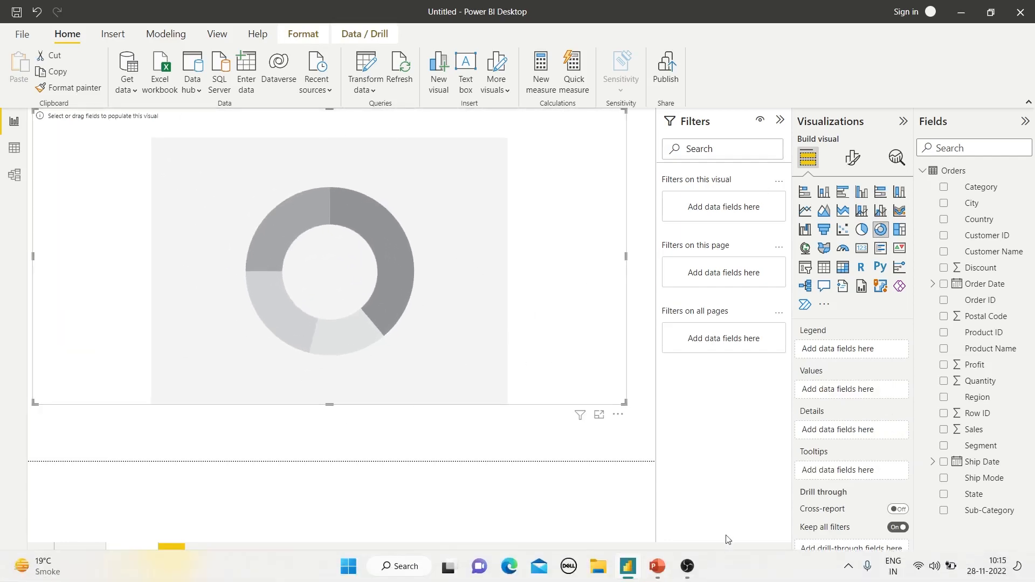
# - Switch to the PowerPoint presentation and view the Donut Chart slide after the Pie Chart slide
pyautogui.click(657, 573)
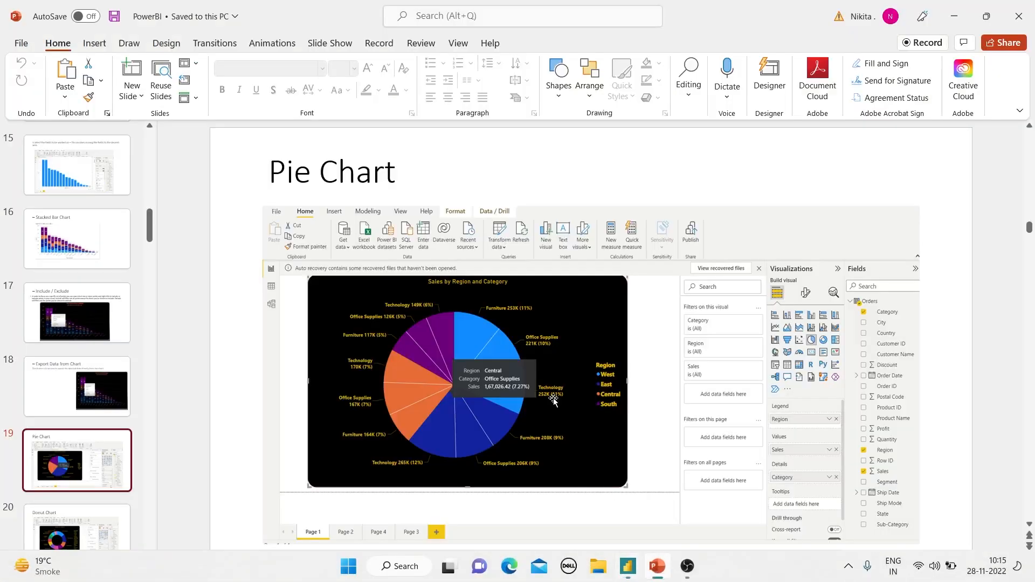
pyautogui.scroll(-1, 470, 325)
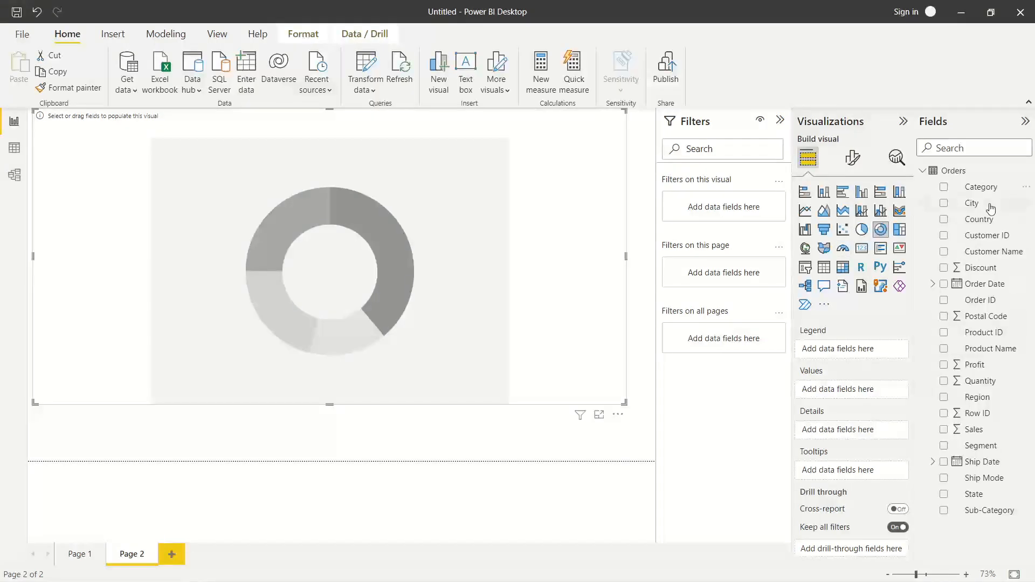
# - Fill the donut chart with Sales as values, Sub-Category as details and Region as legend
pyautogui.click(944, 511)
pyautogui.click(943, 430)
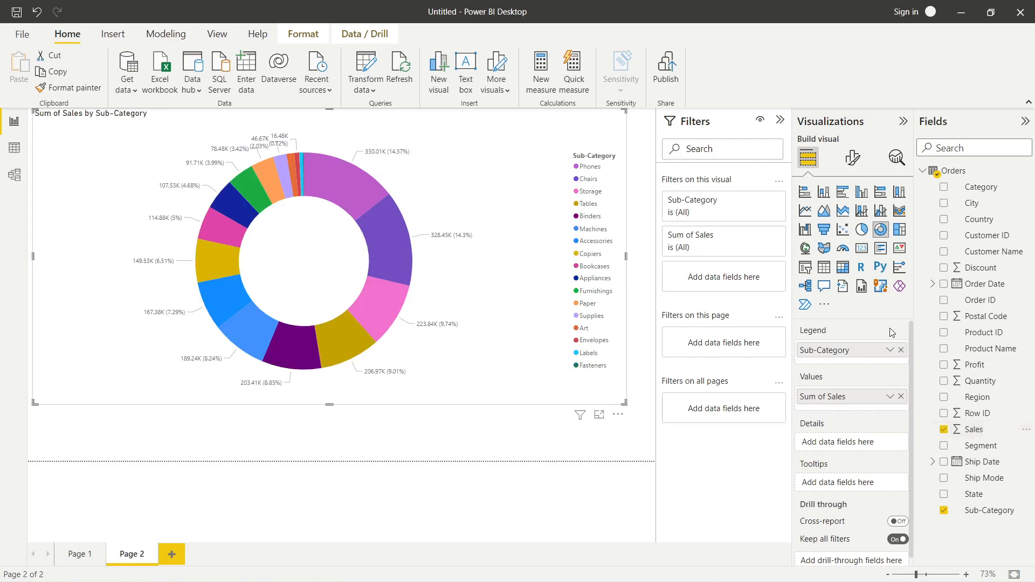
pyautogui.moveTo(858, 350); pyautogui.dragTo(864, 443)
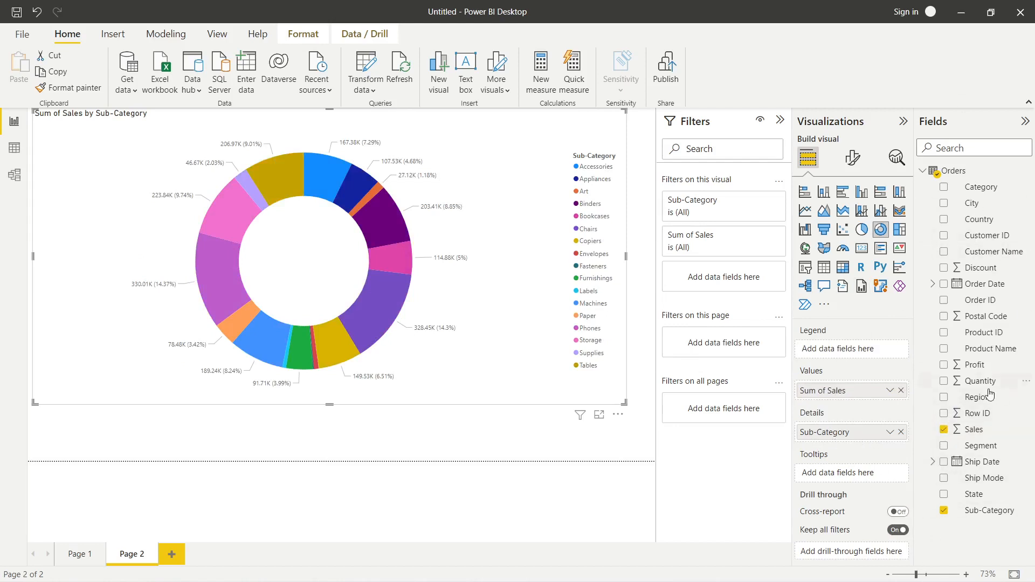
pyautogui.click(943, 398)
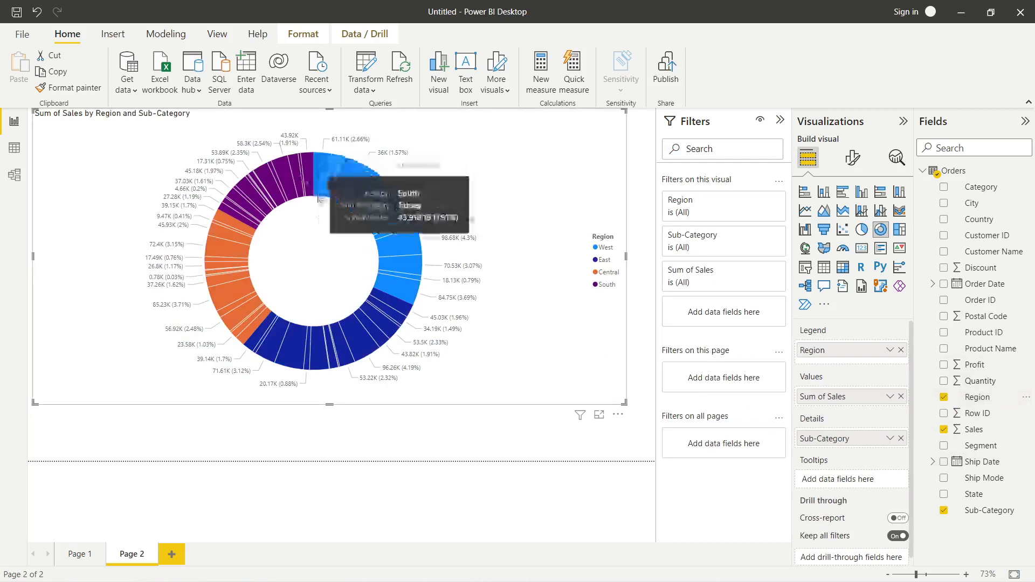
pyautogui.moveTo(340, 191)
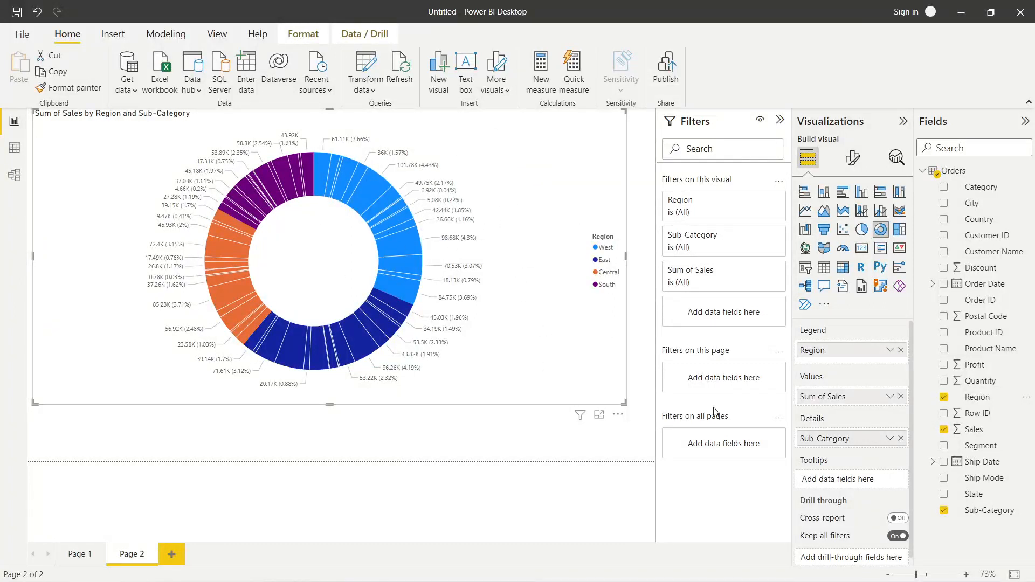
# - Remove Region from the donut chart's legend field and look over its legend and slice color settings
pyautogui.moveTo(903, 355); pyautogui.dragTo(790, 351)
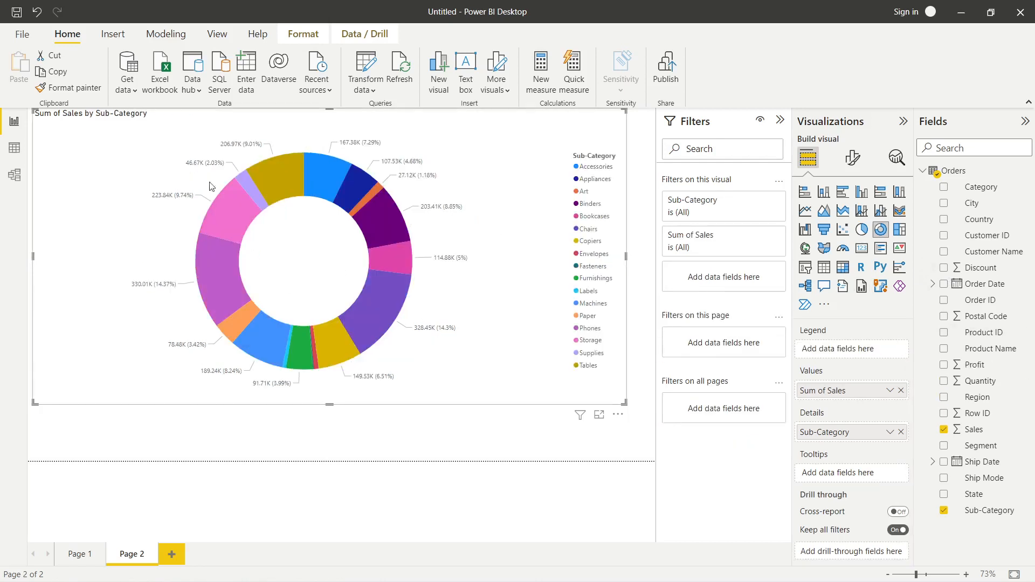
pyautogui.click(852, 158)
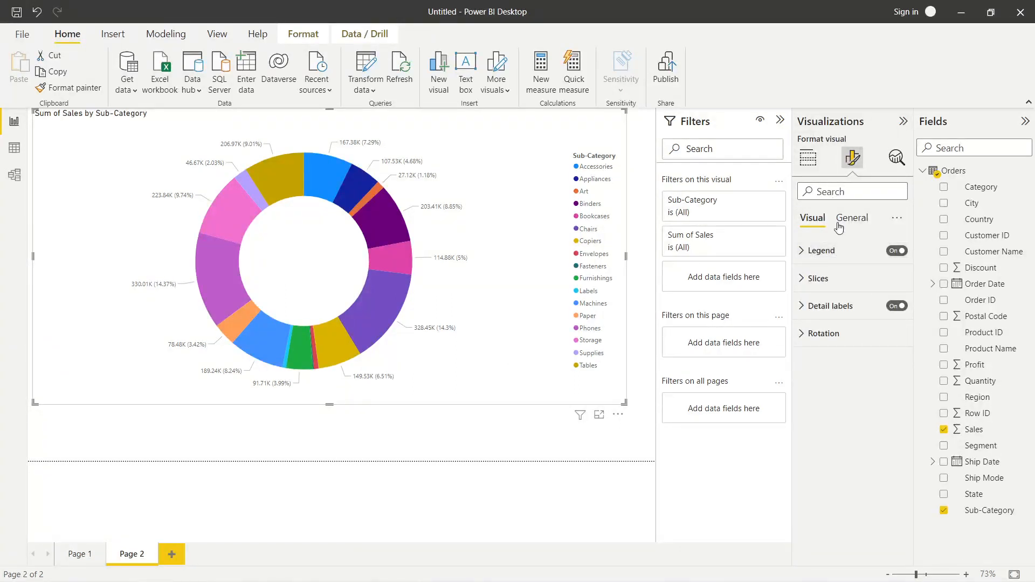
pyautogui.click(897, 250)
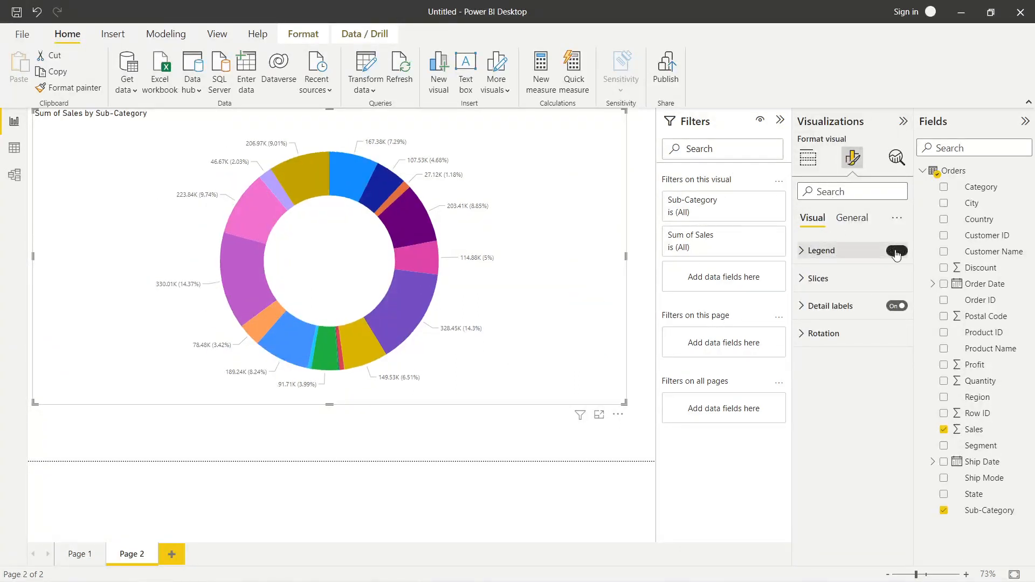
pyautogui.click(897, 251)
pyautogui.click(803, 278)
pyautogui.scroll(-5, 806, 448)
pyautogui.scroll(5, 806, 447)
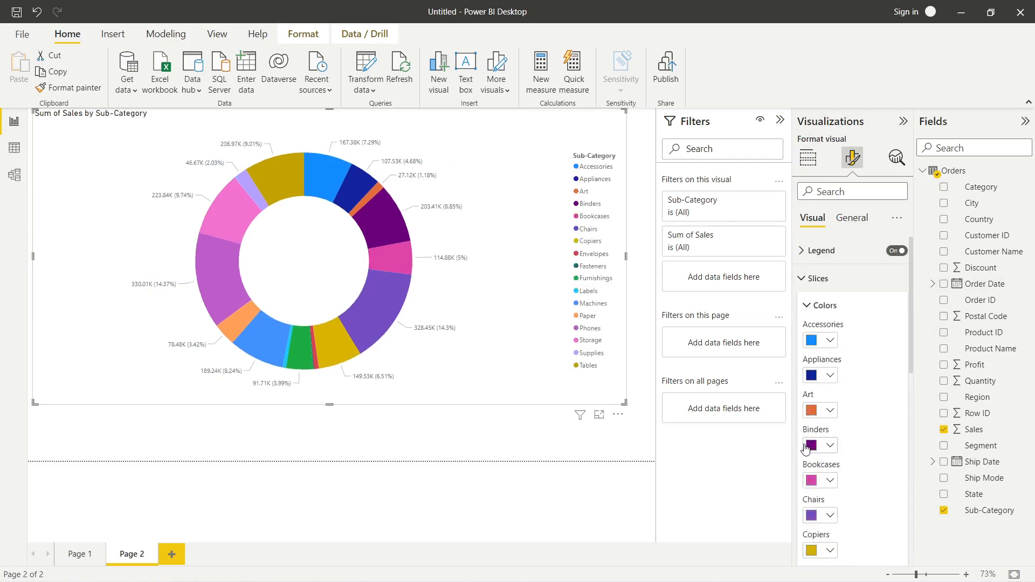
pyautogui.click(800, 279)
# - Keep the donut chart's detail labels Outside and set their contents to All detail labels
pyautogui.click(806, 307)
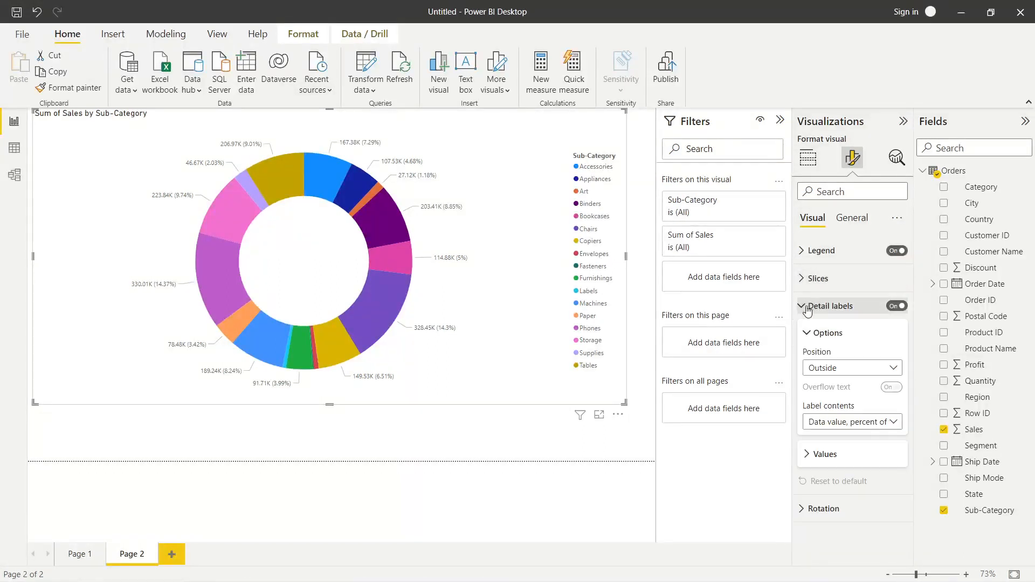
pyautogui.click(870, 368)
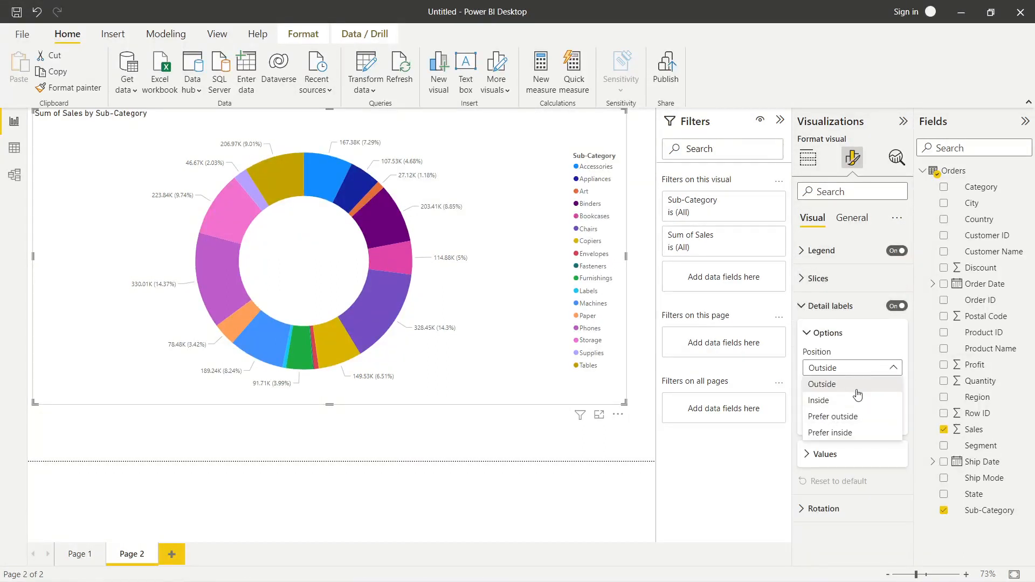
pyautogui.click(858, 391)
pyautogui.click(865, 422)
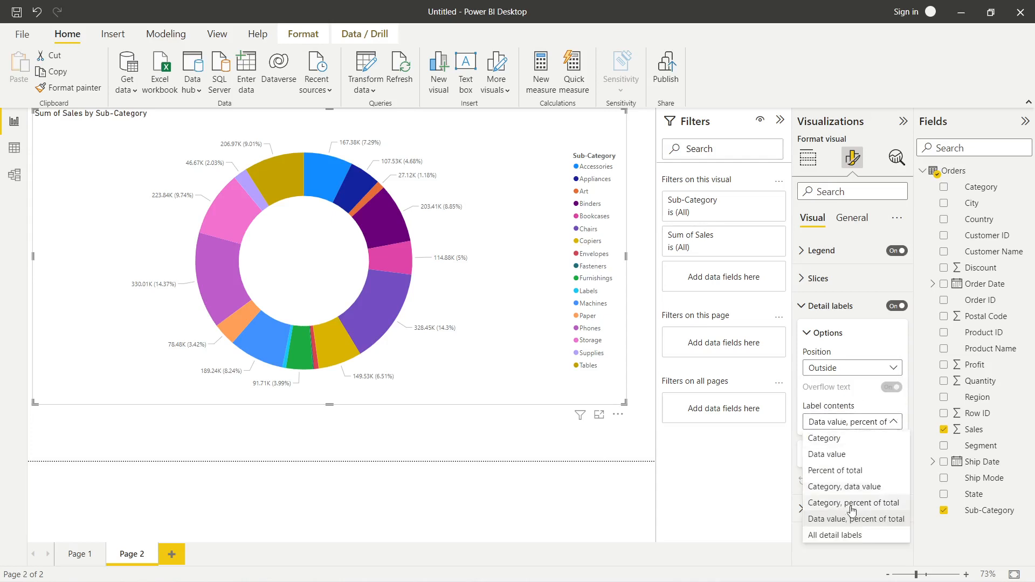
pyautogui.click(850, 536)
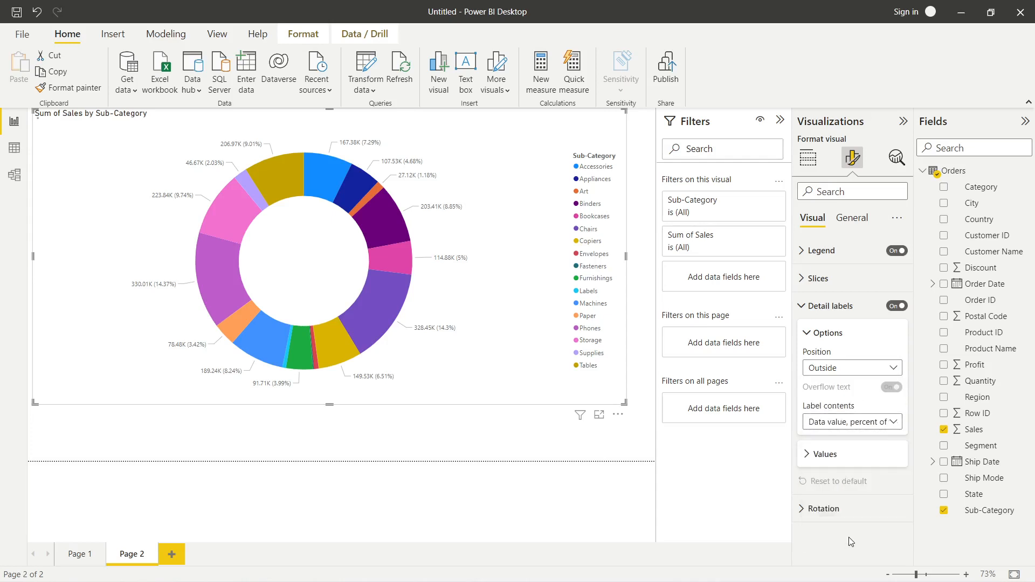
# - Set the detail label text to font size 11 and make it bold
pyautogui.click(809, 458)
pyautogui.scroll(-3, 841, 432)
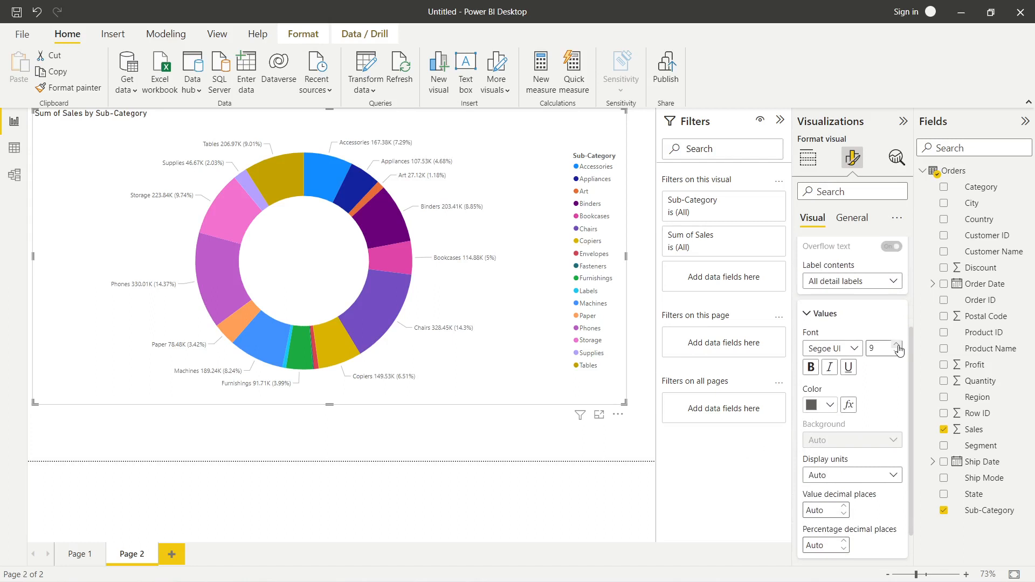
pyautogui.click(897, 346)
pyautogui.click(898, 345)
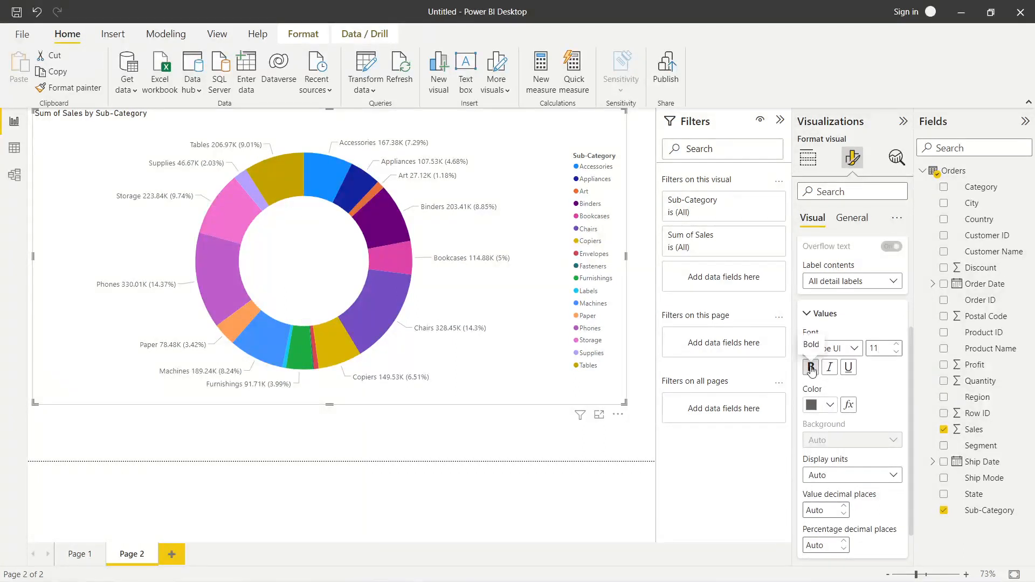
pyautogui.click(812, 367)
pyautogui.click(825, 405)
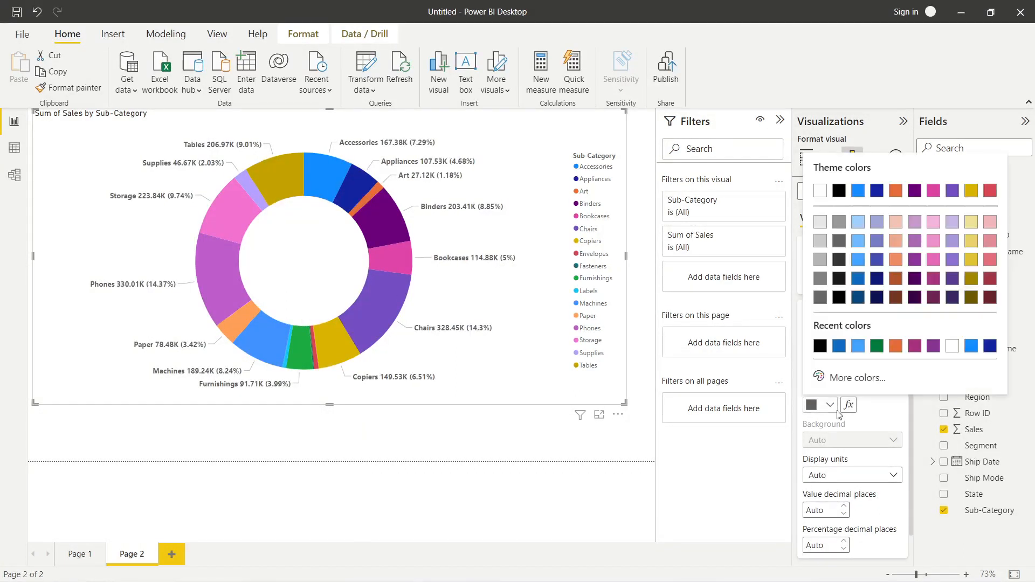
pyautogui.click(631, 515)
# - Copy the formatting of the Page 1 pie chart onto the Page 2 donut chart with Format painter
pyautogui.click(95, 562)
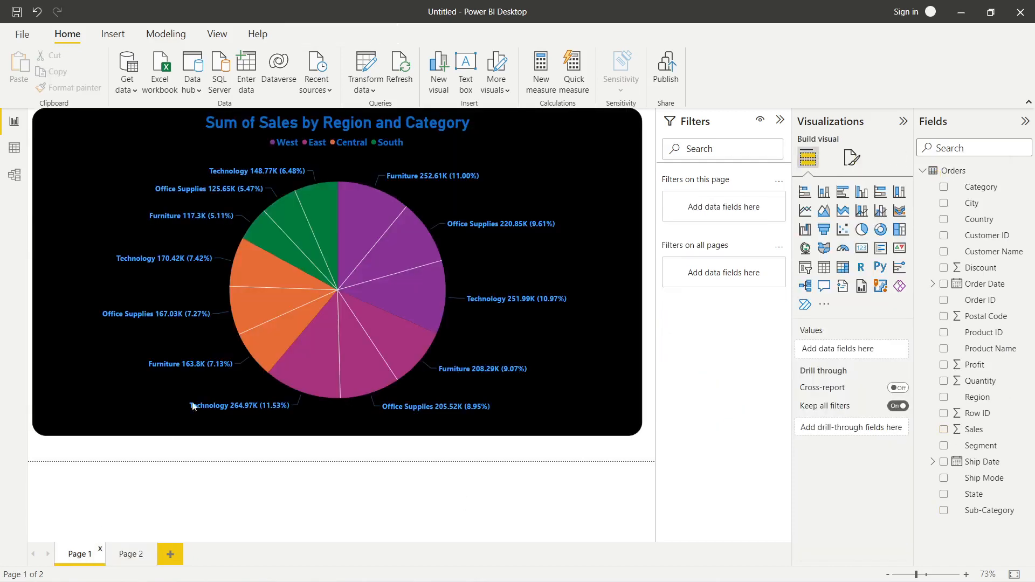
pyautogui.click(329, 315)
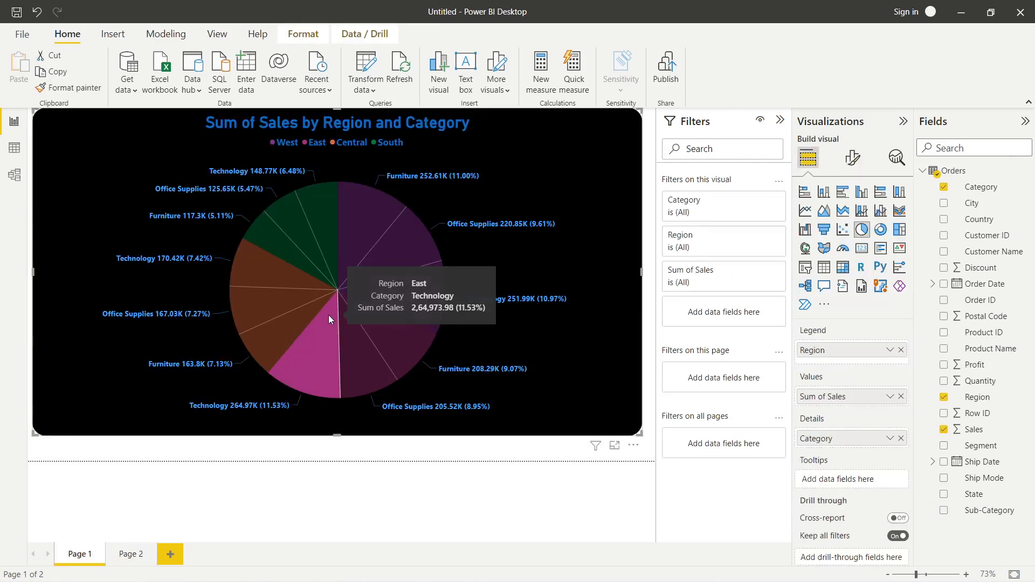
pyautogui.click(554, 187)
pyautogui.click(63, 86)
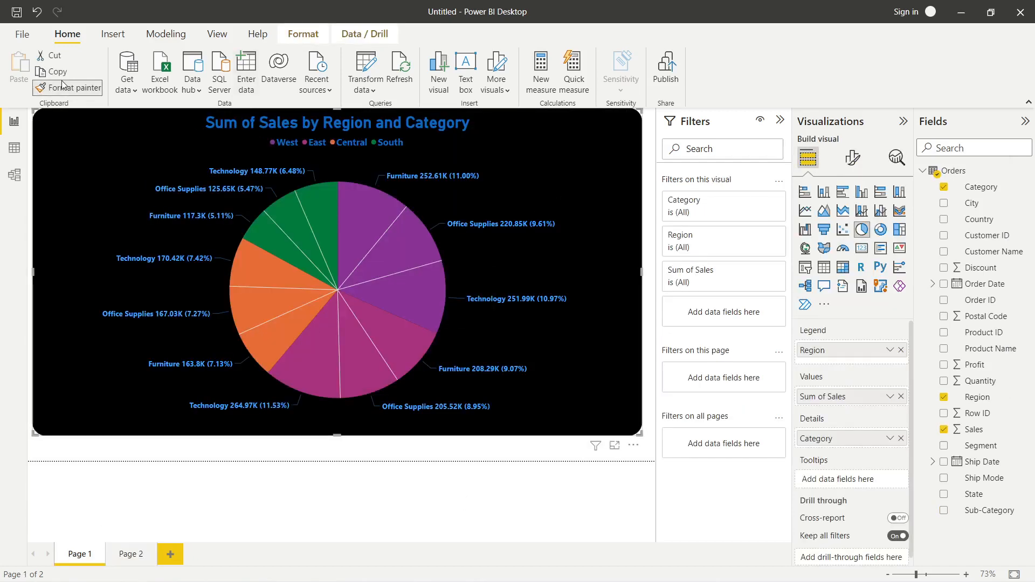
pyautogui.click(123, 556)
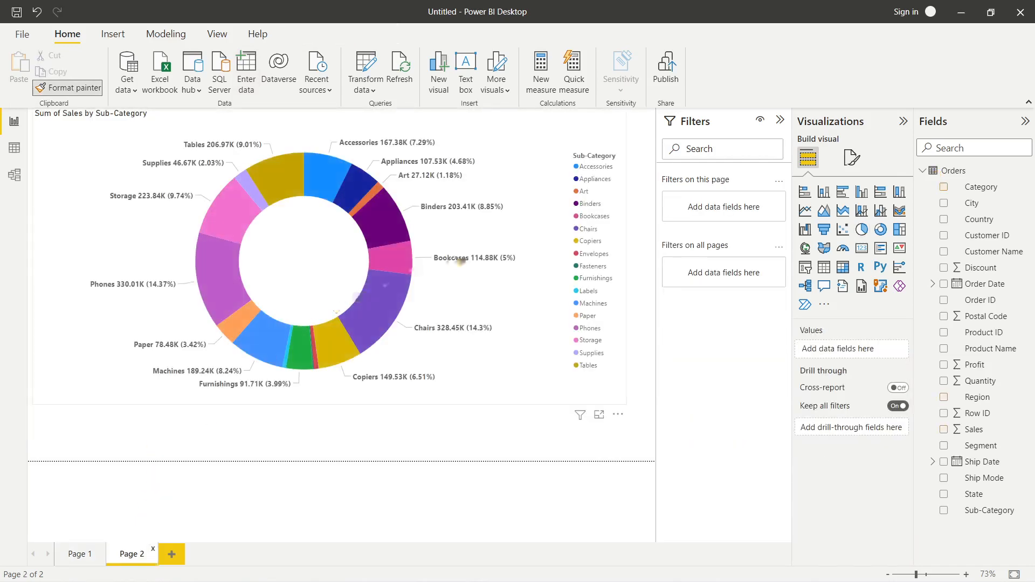
pyautogui.click(495, 277)
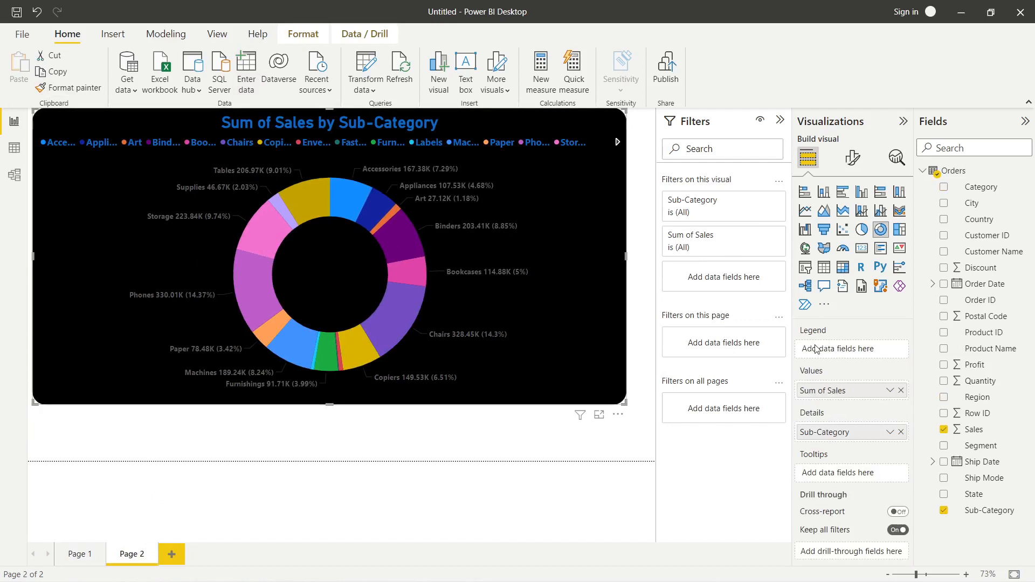
# - Set the donut chart's legend position to Center right
pyautogui.click(853, 159)
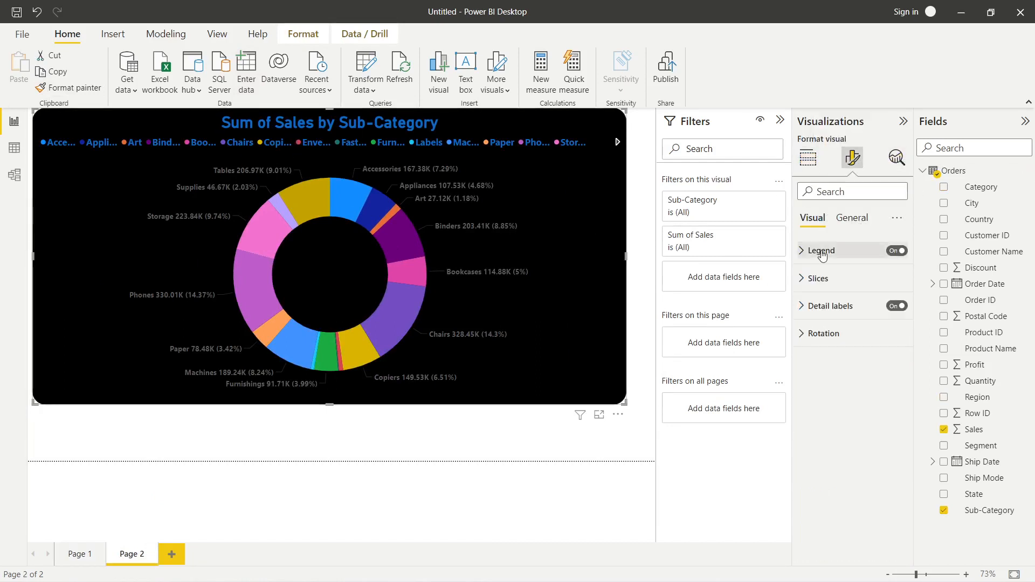
pyautogui.click(799, 255)
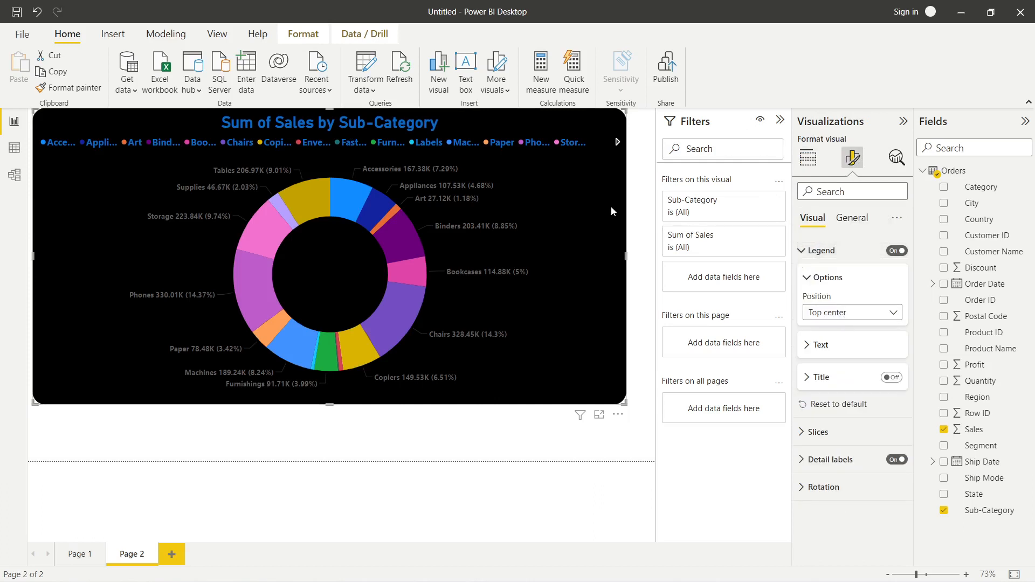
pyautogui.click(855, 314)
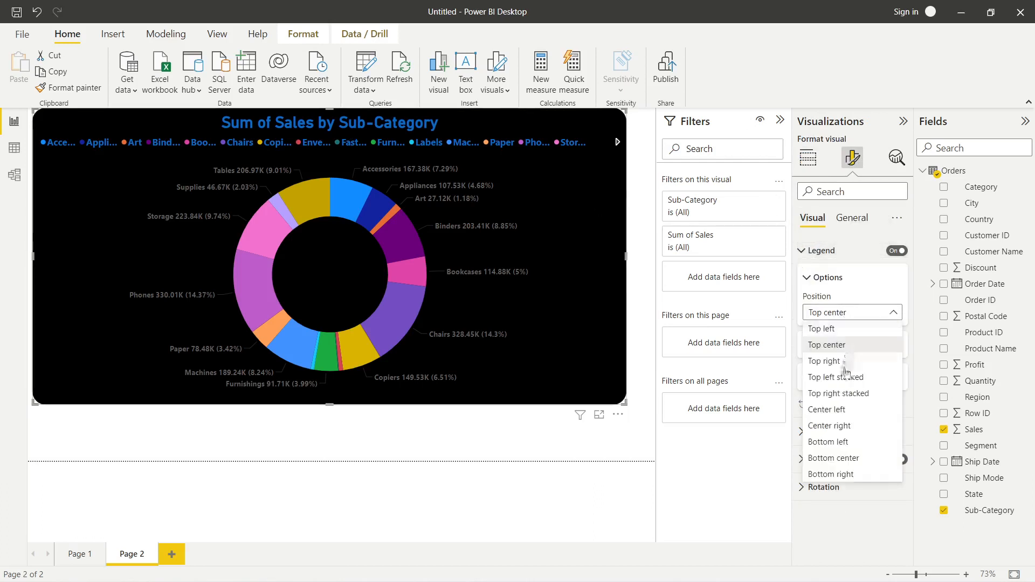
pyautogui.click(845, 430)
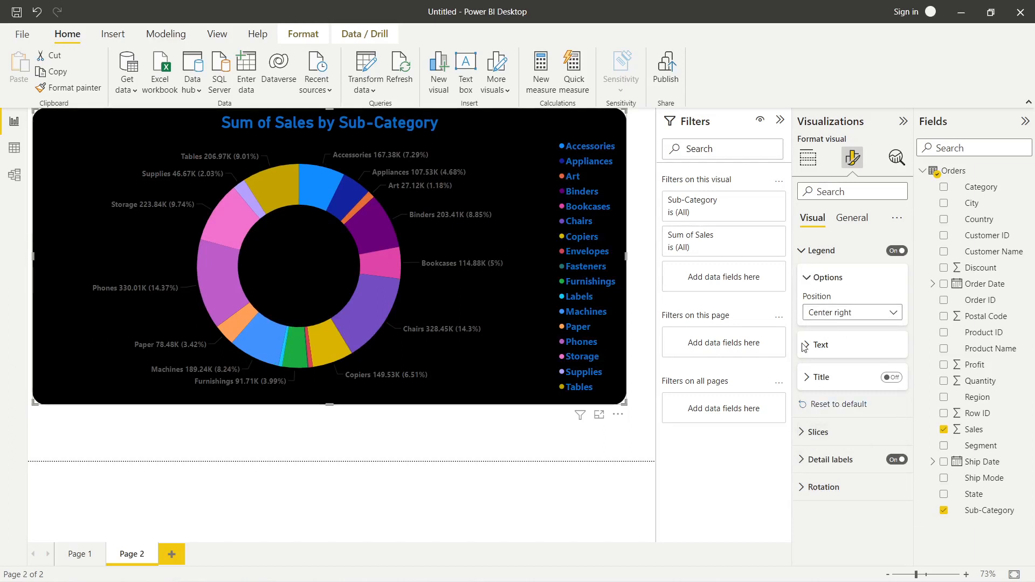
pyautogui.click(802, 251)
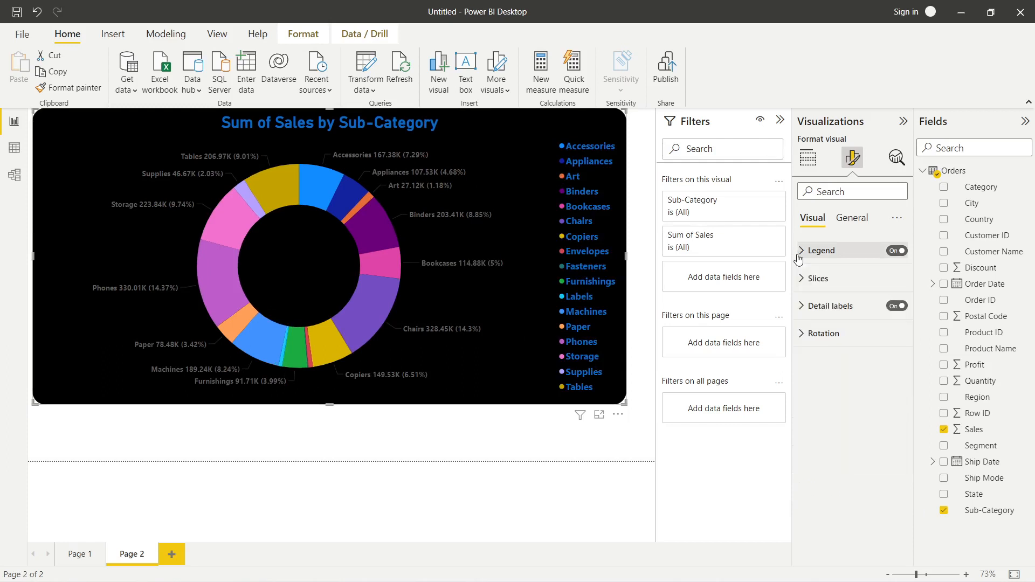
# - Try blue, darker blue and dark orange as the text color of the donut chart's detail labels
pyautogui.click(804, 307)
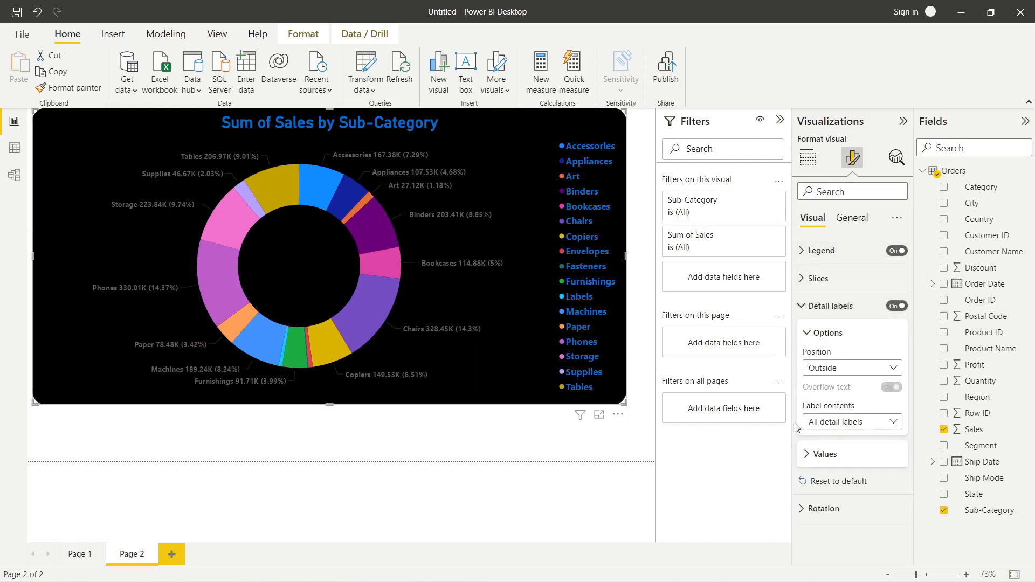
pyautogui.click(808, 456)
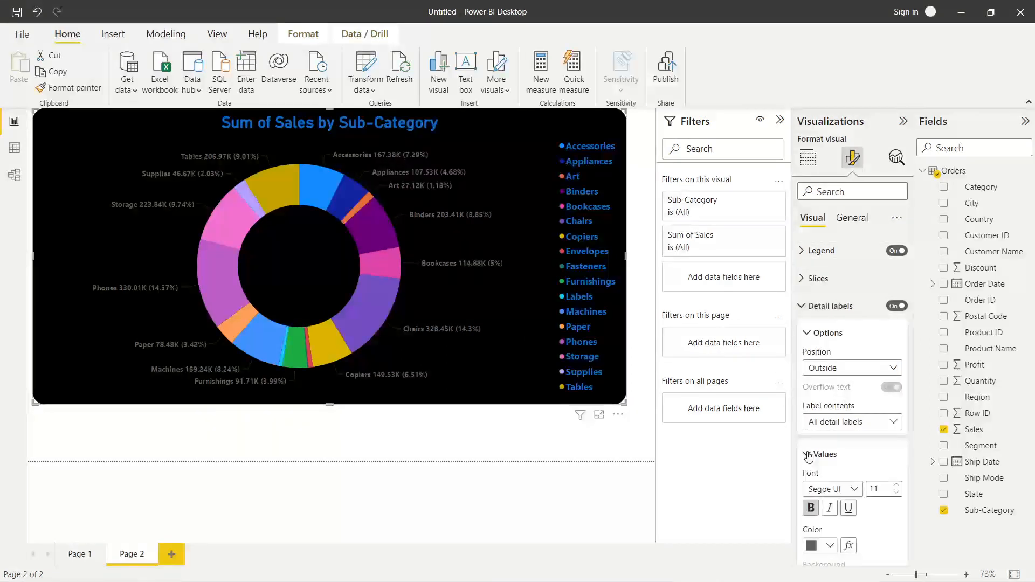
pyautogui.click(830, 548)
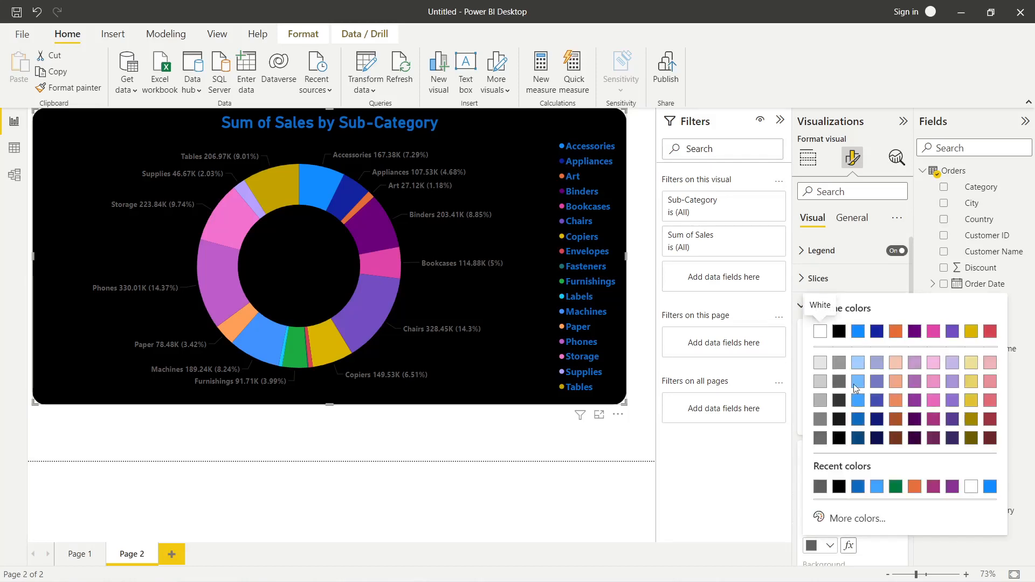
pyautogui.click(862, 424)
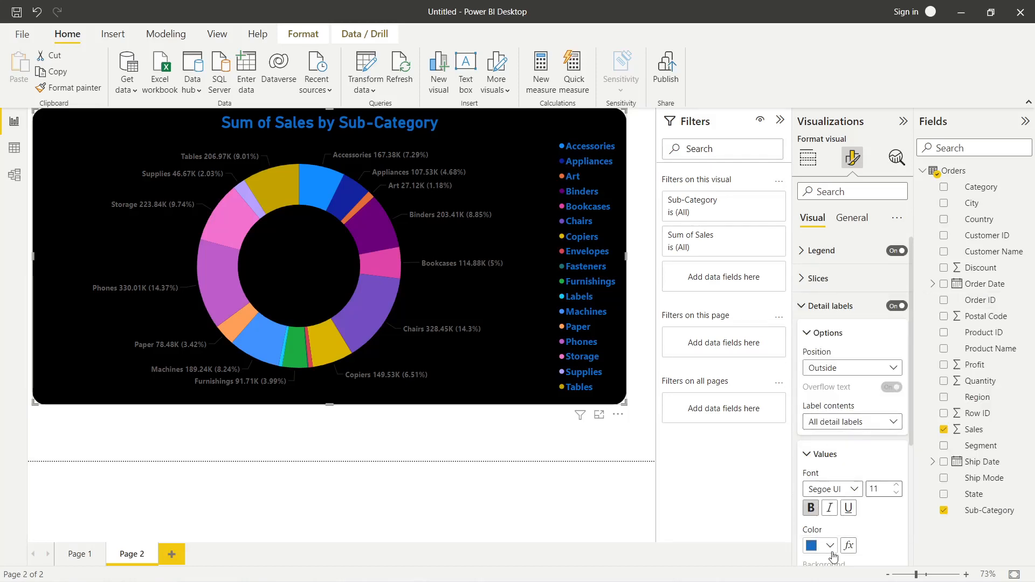
pyautogui.click(831, 546)
pyautogui.click(862, 439)
pyautogui.click(885, 422)
pyautogui.click(831, 536)
pyautogui.click(826, 548)
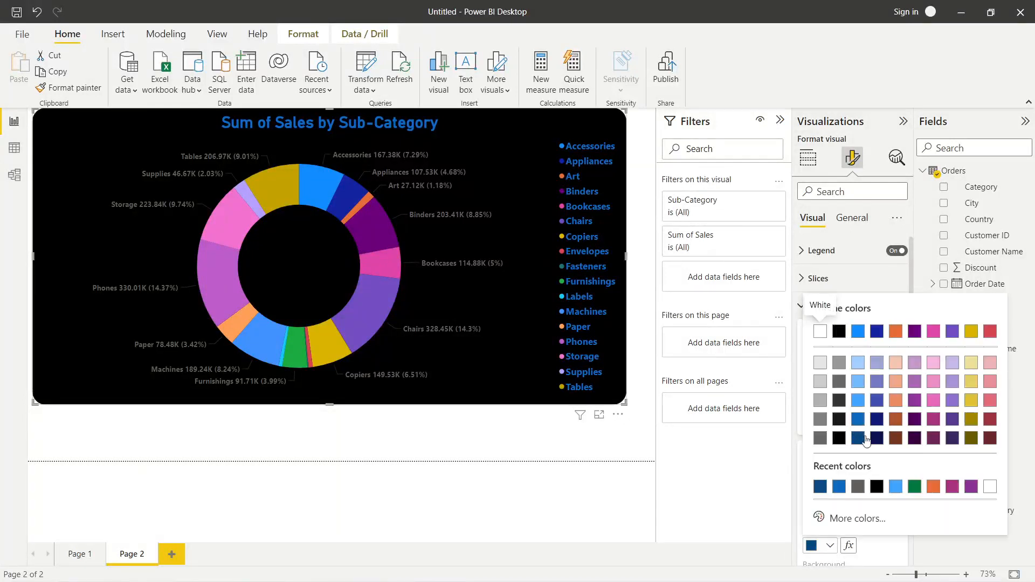
pyautogui.click(896, 420)
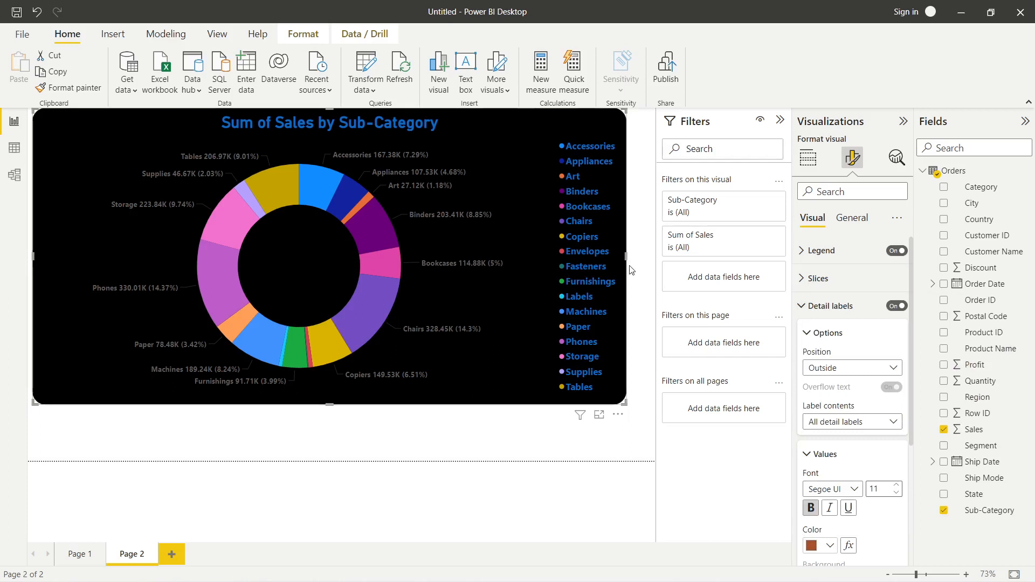
# - Enlarge the donut chart visual to the full width and height of the report page
pyautogui.moveTo(626, 255); pyautogui.dragTo(666, 306)
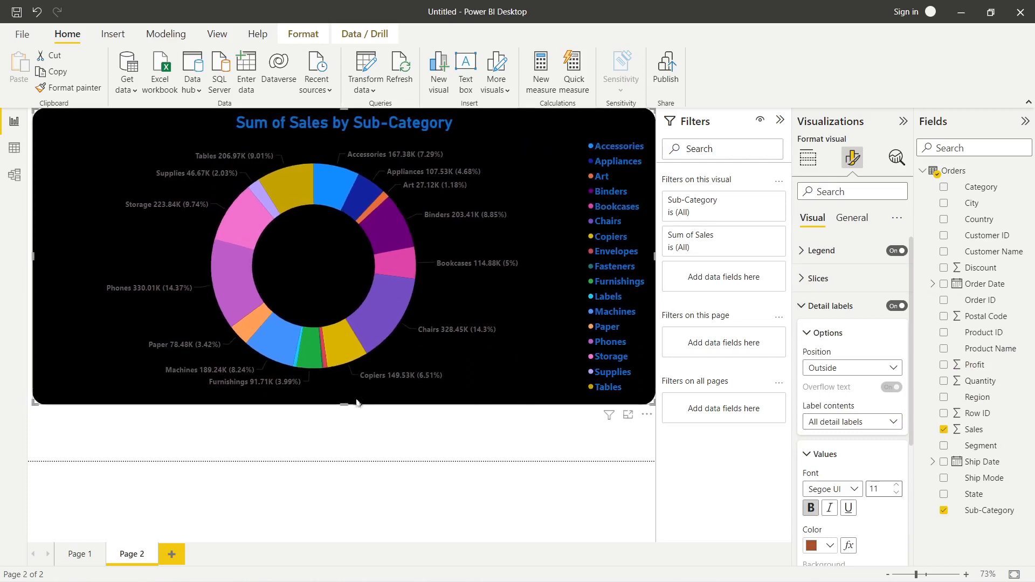
pyautogui.moveTo(345, 404); pyautogui.dragTo(356, 497)
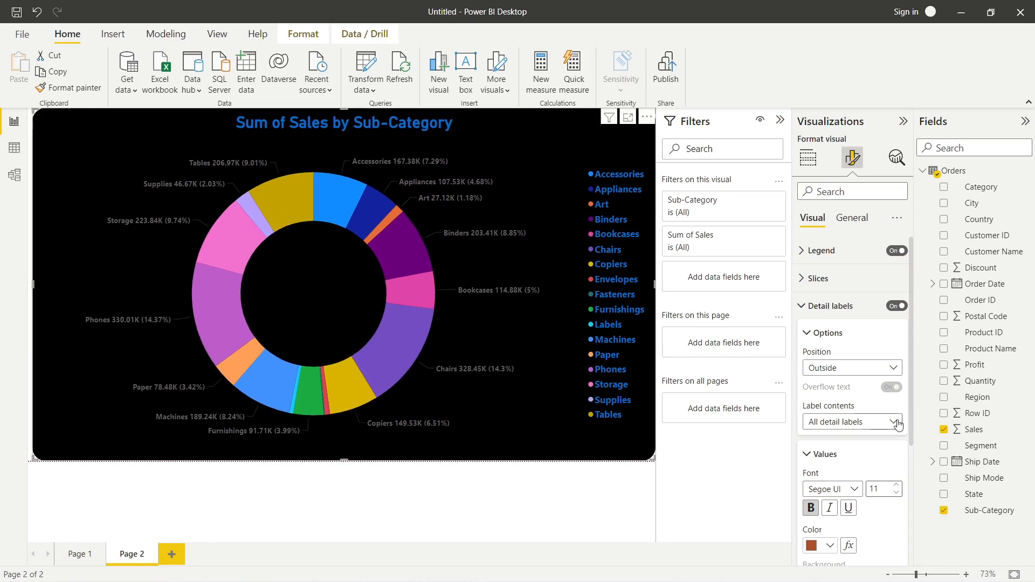
# - Try Category, data value as the detail label contents, and switch back to All detail labels
pyautogui.click(882, 424)
pyautogui.click(825, 486)
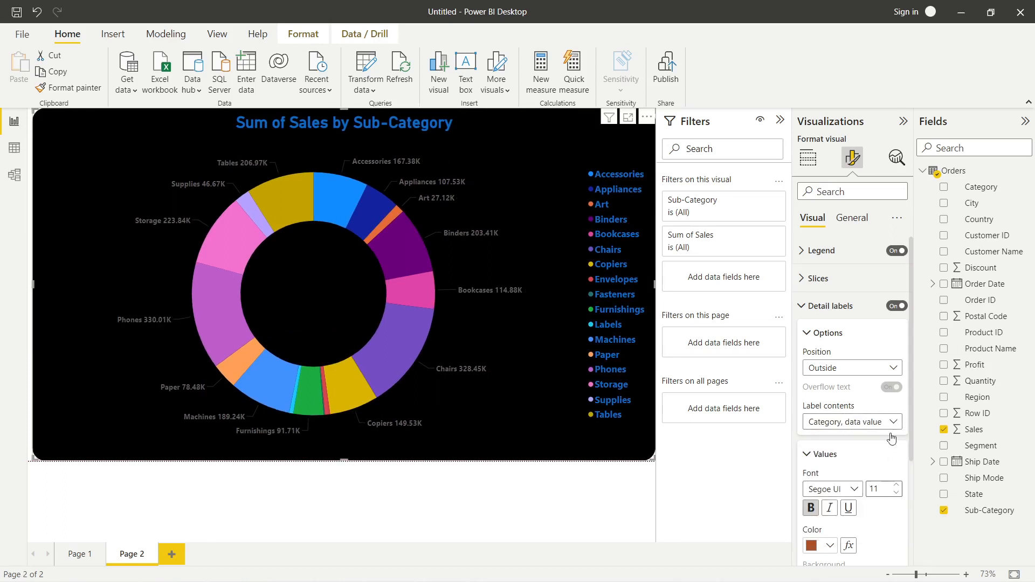
pyautogui.click(876, 424)
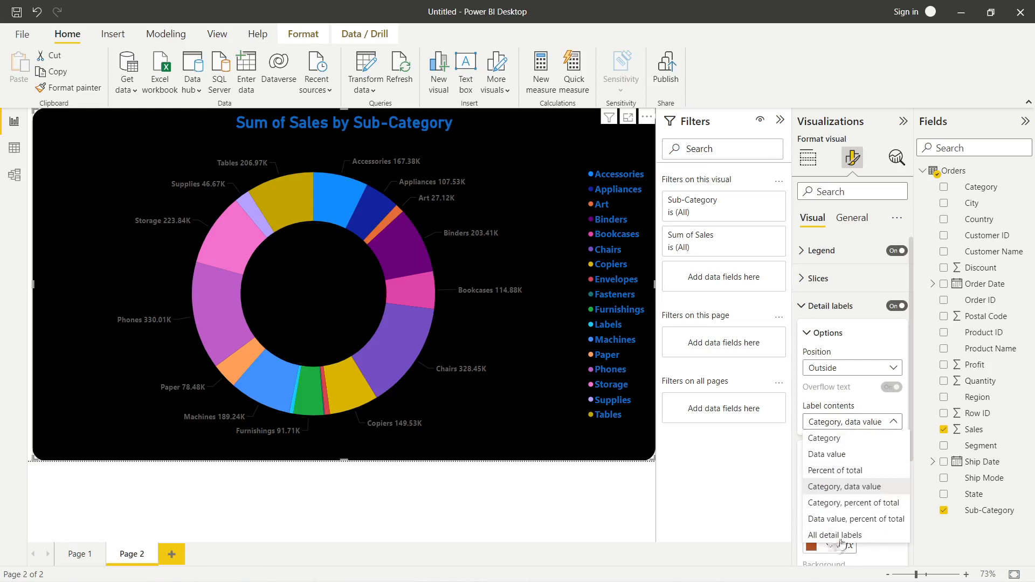
pyautogui.click(836, 548)
# - Try a darker blue as the text color of the donut chart's detail labels
pyautogui.click(834, 547)
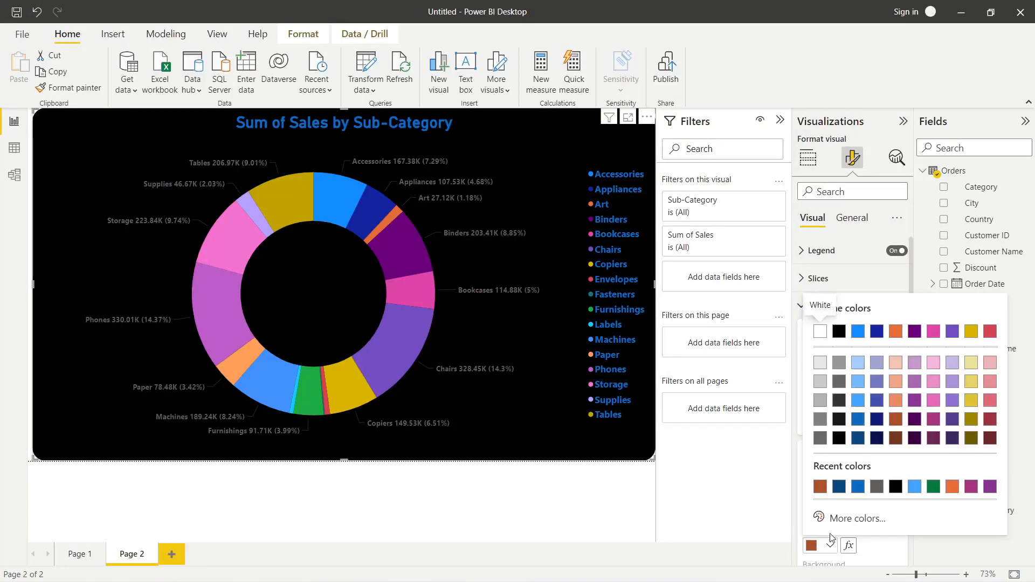
pyautogui.click(858, 421)
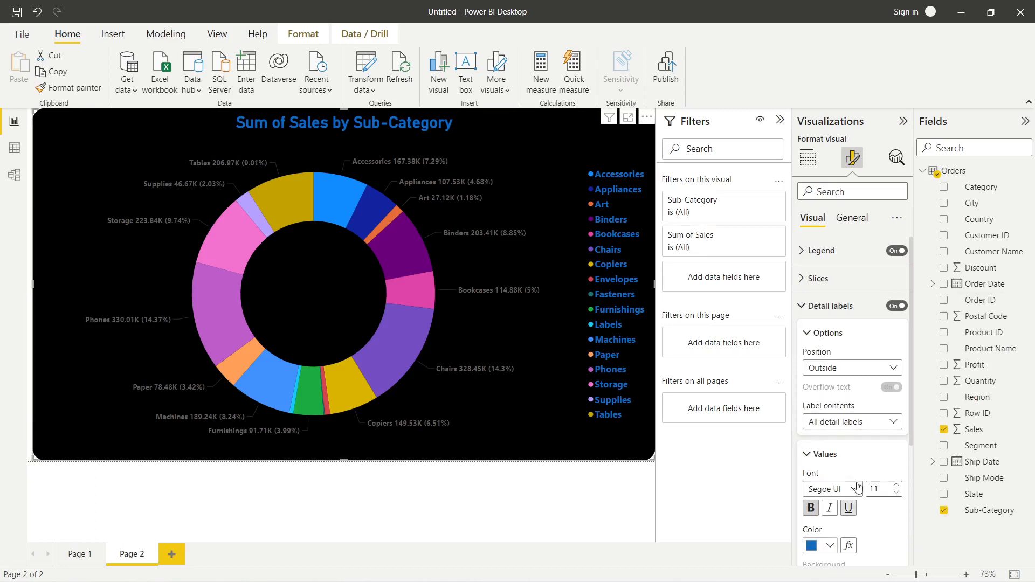
# - Set the donut chart's detail label values to font size 12 and a dark orange text color
pyautogui.scroll(-2, 866, 479)
pyautogui.scroll(-1, 865, 479)
pyautogui.click(898, 381)
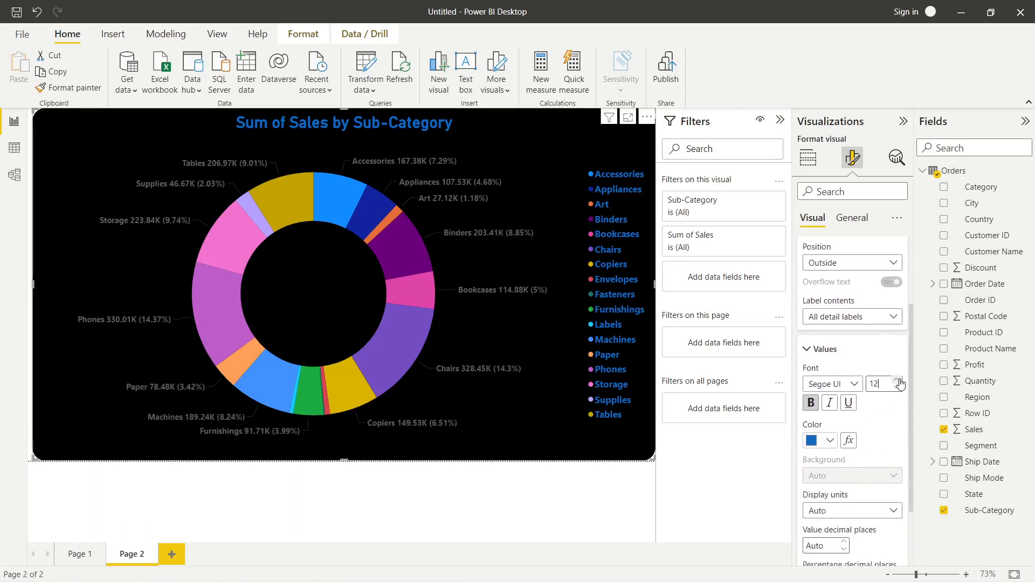
pyautogui.click(899, 380)
pyautogui.click(834, 440)
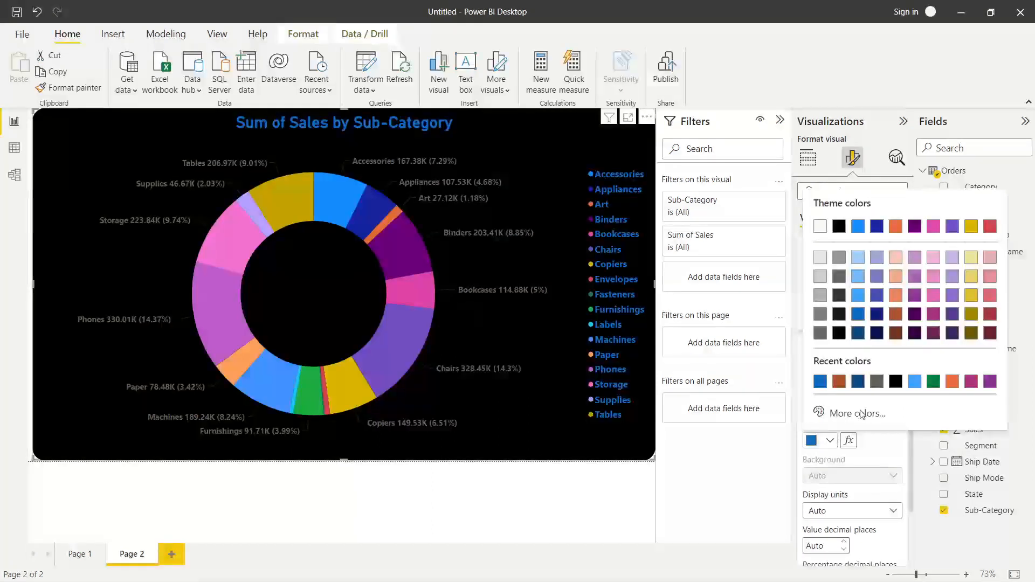
pyautogui.click(837, 384)
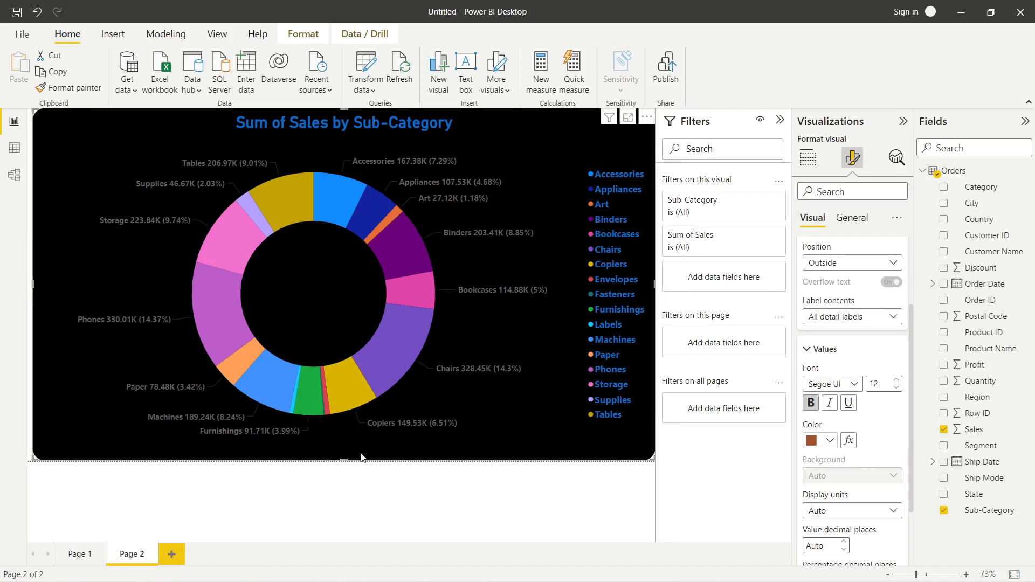
pyautogui.scroll(-2, 808, 515)
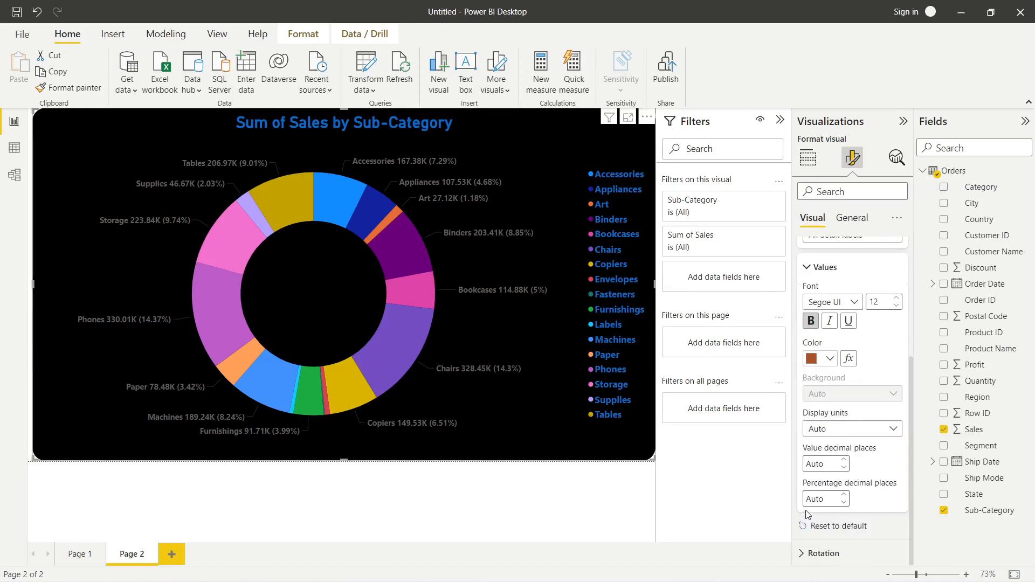
pyautogui.scroll(5, 808, 514)
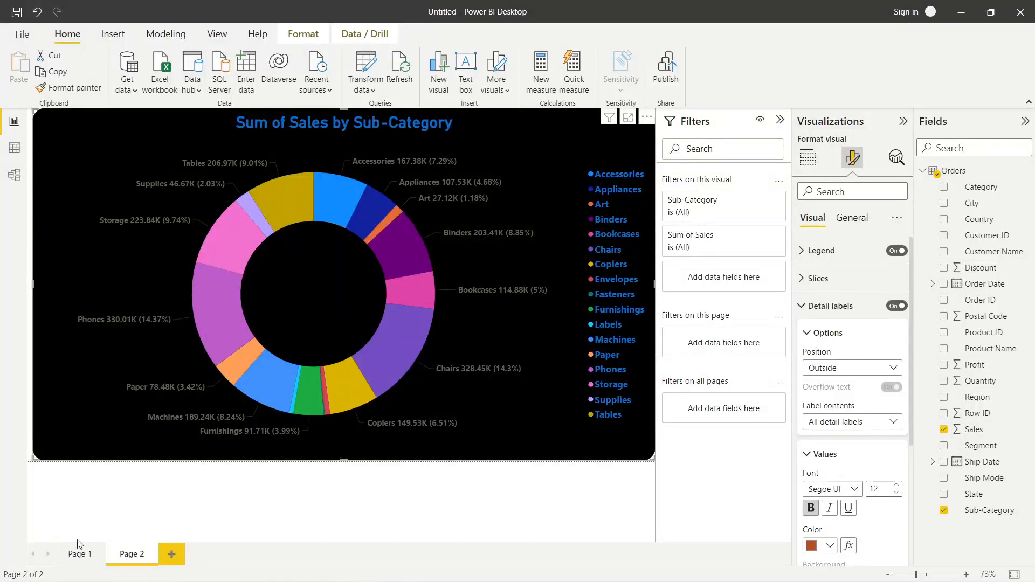
# - Rename the report page Page 1 as Pie Chart
pyautogui.click(78, 557)
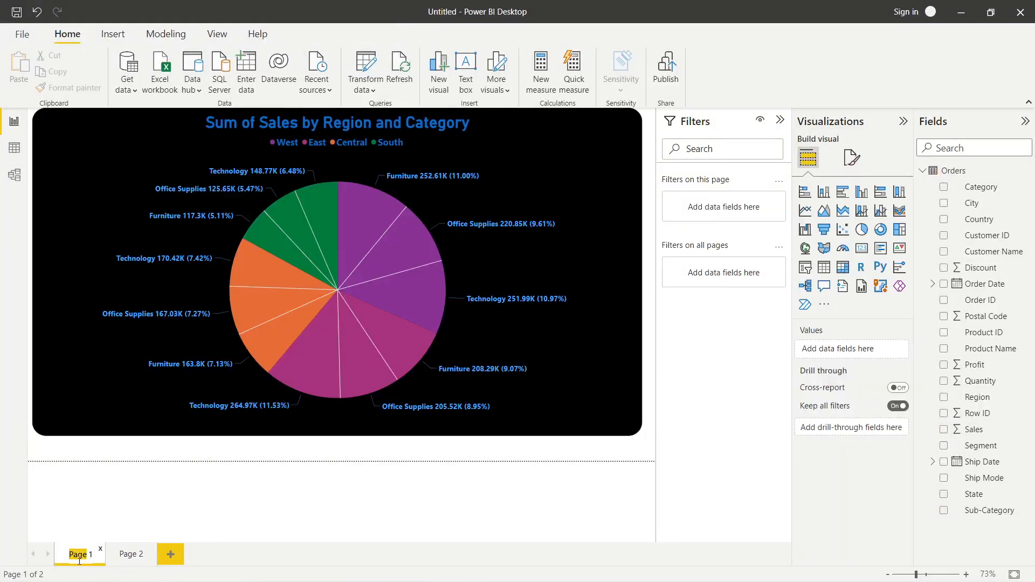
pyautogui.press('BackSpace')
pyautogui.write('Pie Chs')
pyautogui.press('BackSpace')
pyautogui.write('art')
# - Rename the report page Page 2 as Donut
pyautogui.click(135, 560)
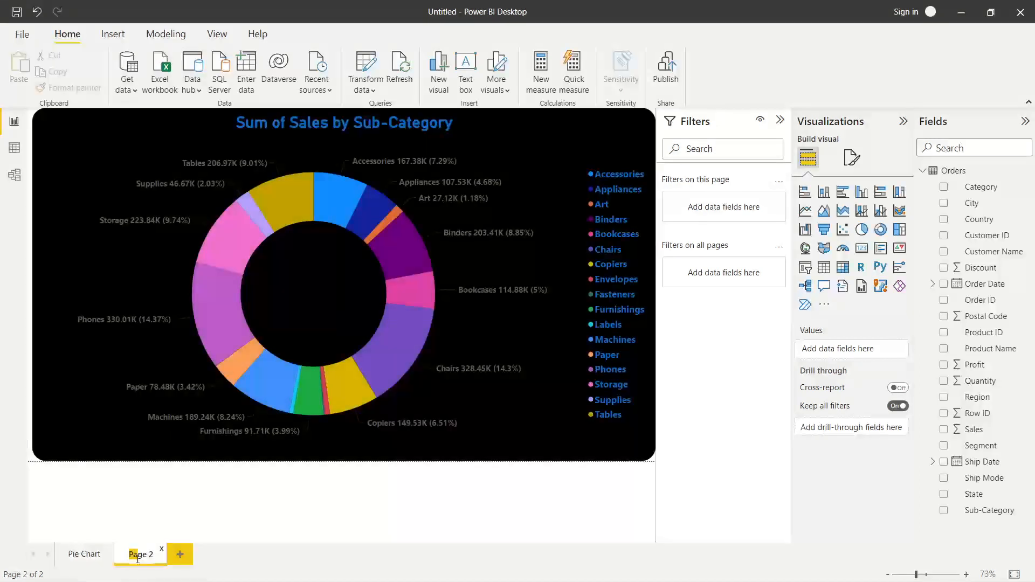
pyautogui.click(138, 559)
pyautogui.press('BackSpace')
pyautogui.press('BackSpace')
pyautogui.press('BackSpace')
pyautogui.press('BackSpace')
pyautogui.press('BackSpace')
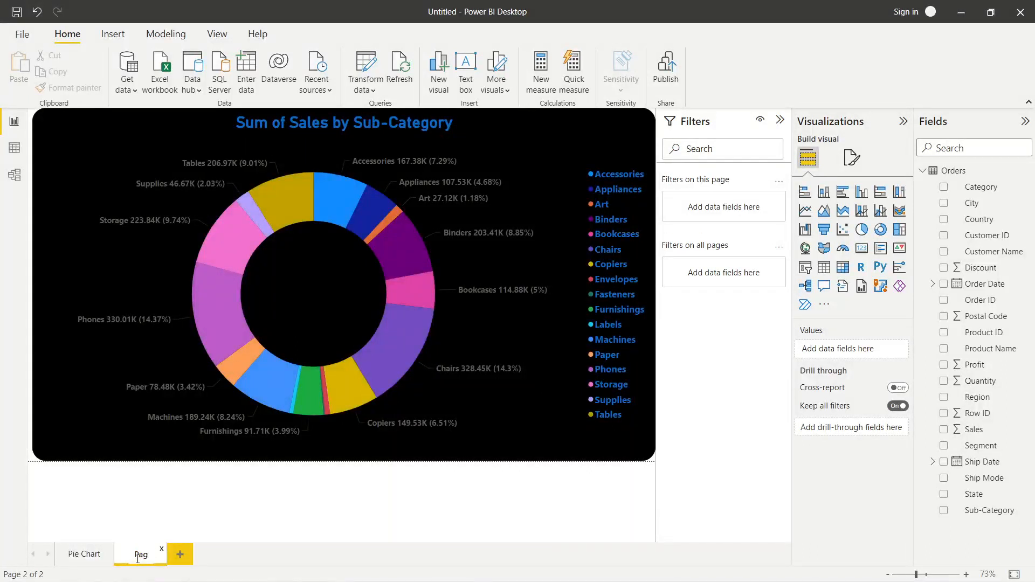
pyautogui.write('Donut')
pyautogui.press('Return')
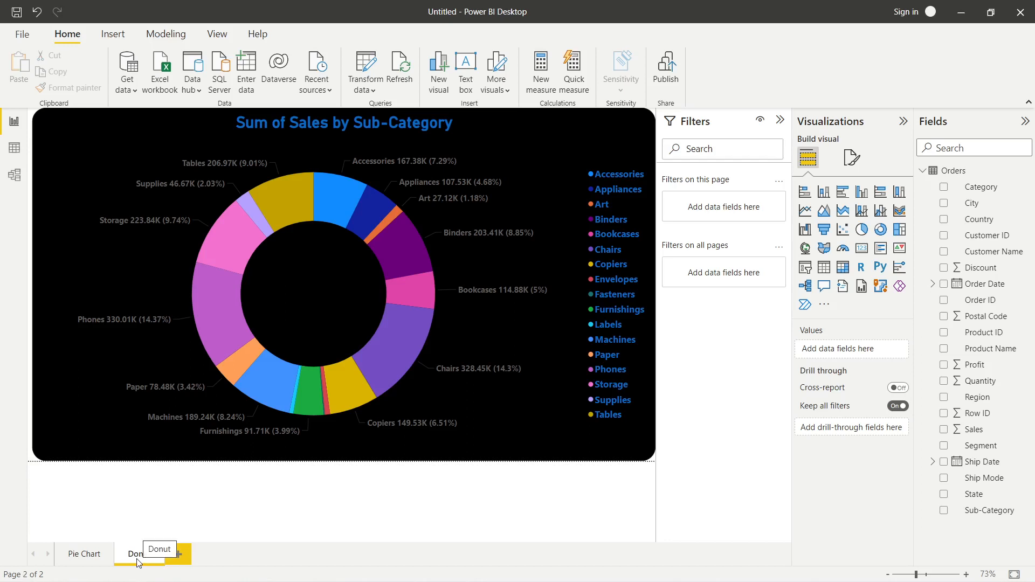